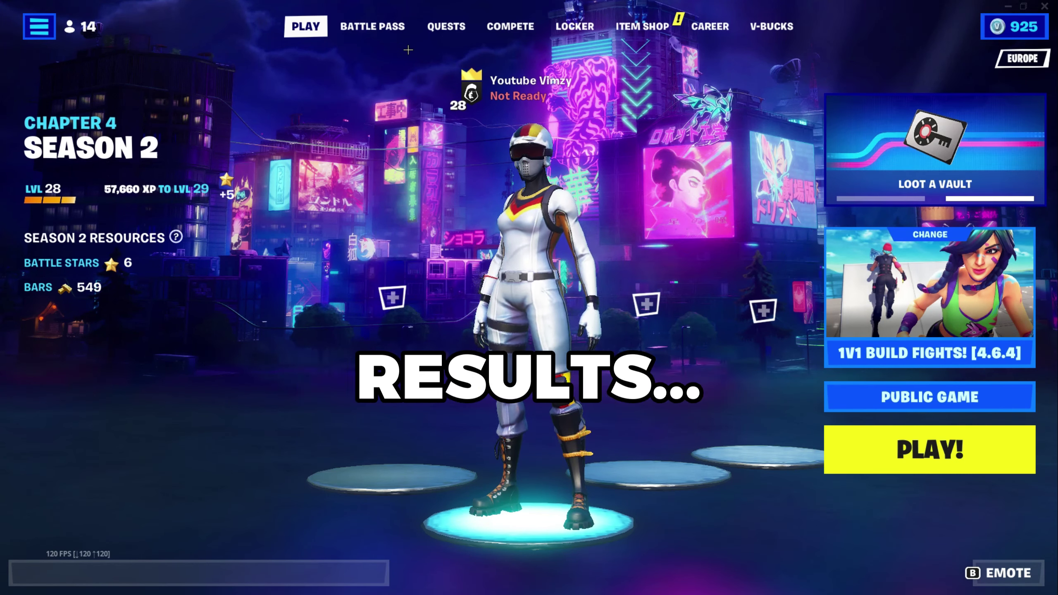
Open Fortnite's main menu from the lobby's side panel.
{"action": "left_click", "coordinate": [39, 26]}
{"action": "left_click", "coordinate": [28, 500]}
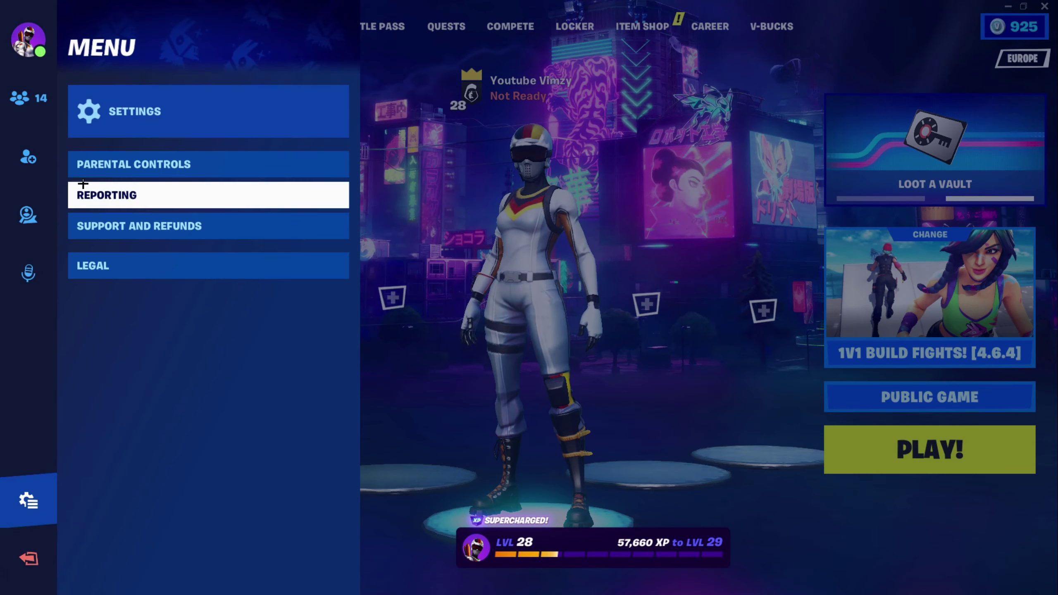
Set Fortnite's video to Fullscreen, 1920 x 1080 16:9, with Performance rendering mode.
{"action": "left_click", "coordinate": [225, 127]}
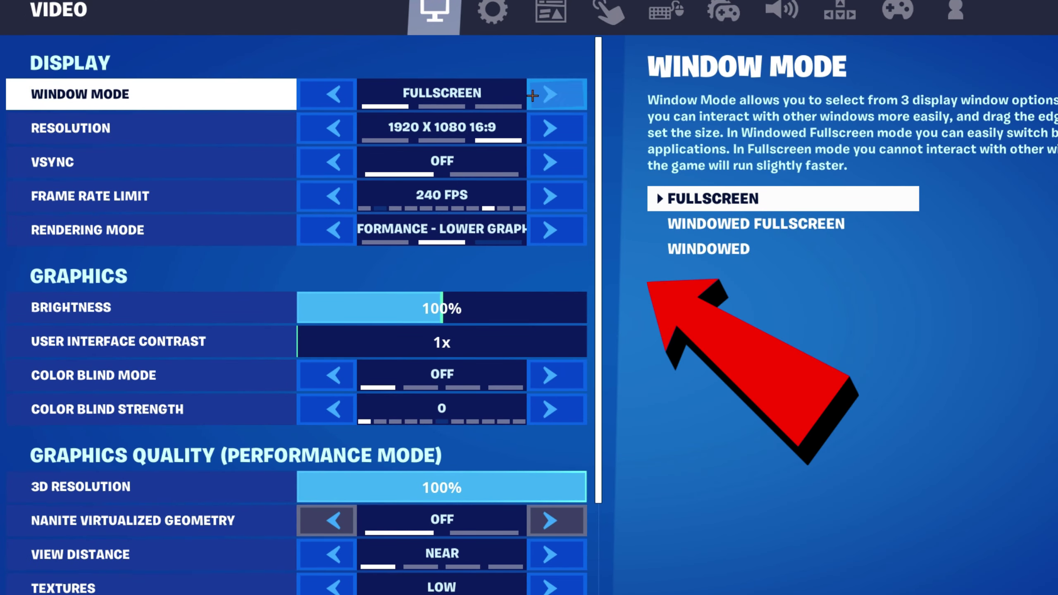
{"action": "left_click", "coordinate": [482, 96]}
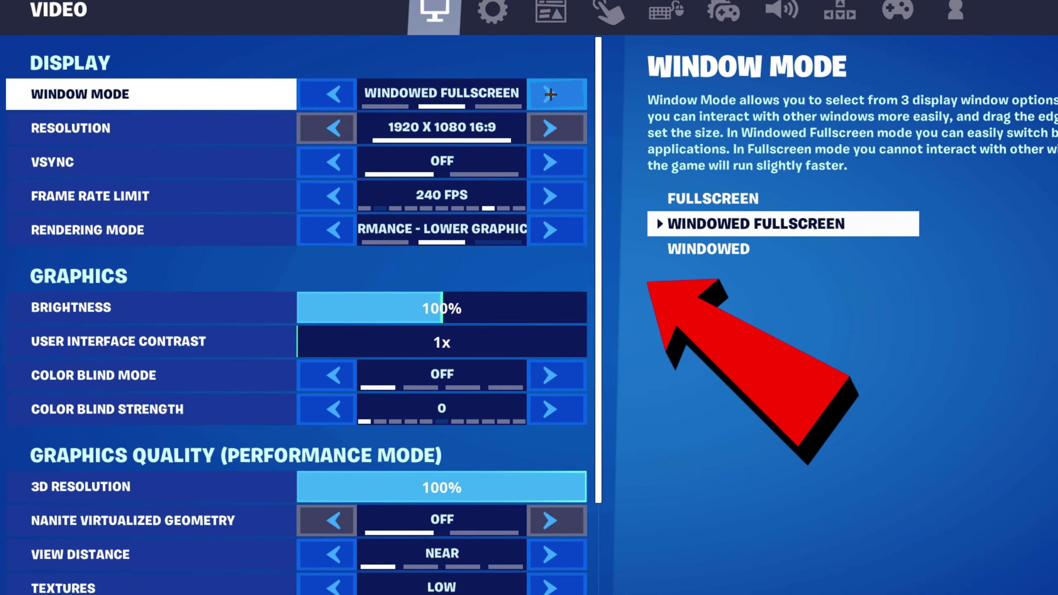
{"action": "left_click", "coordinate": [550, 94]}
{"action": "left_click", "coordinate": [557, 100]}
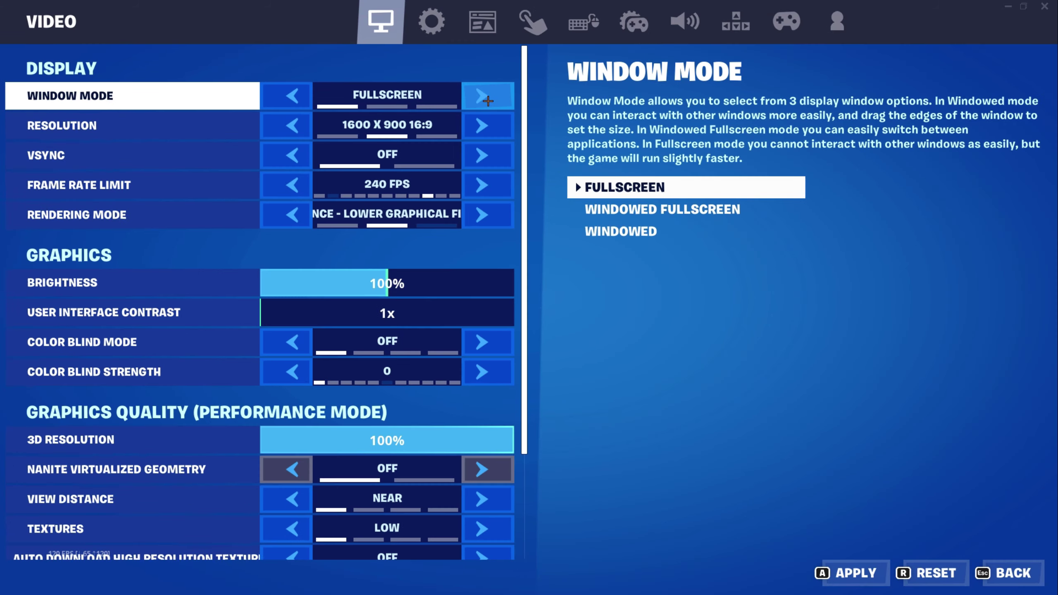
{"action": "left_click", "coordinate": [482, 126]}
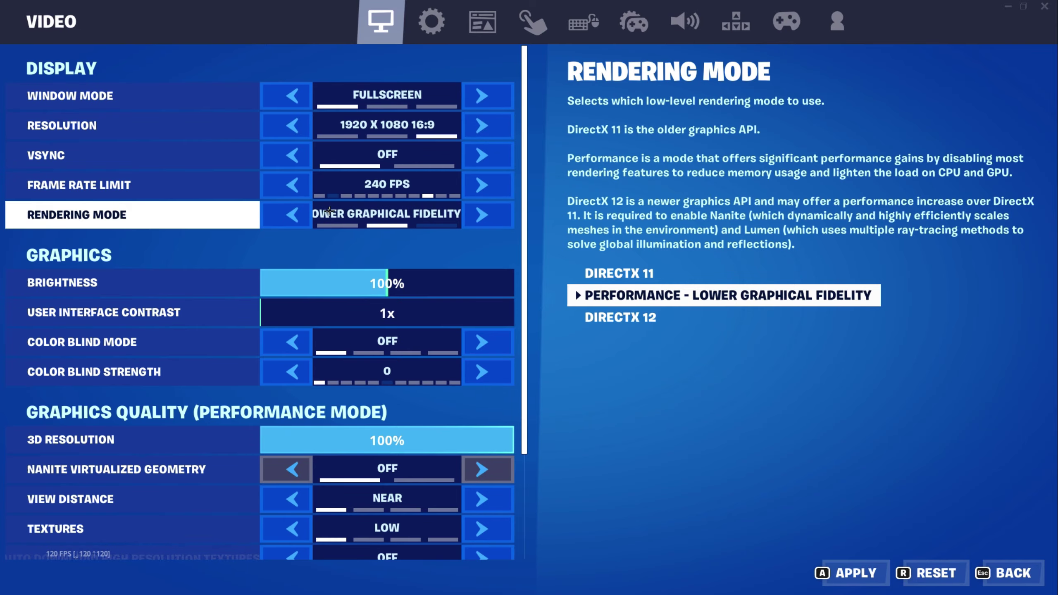
{"action": "scroll", "coordinate": [292, 250], "scroll_direction": "down", "scroll_amount": 5}
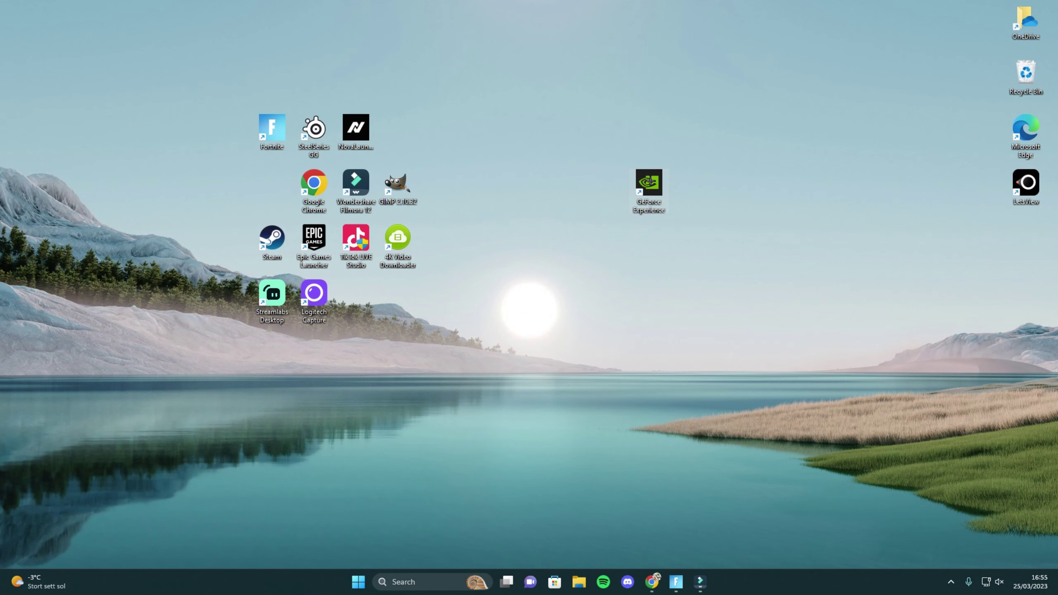
Express-install Game Ready Driver 531.41 in GeForce Experience and recheck for newer drivers.
{"action": "double_click", "coordinate": [649, 182]}
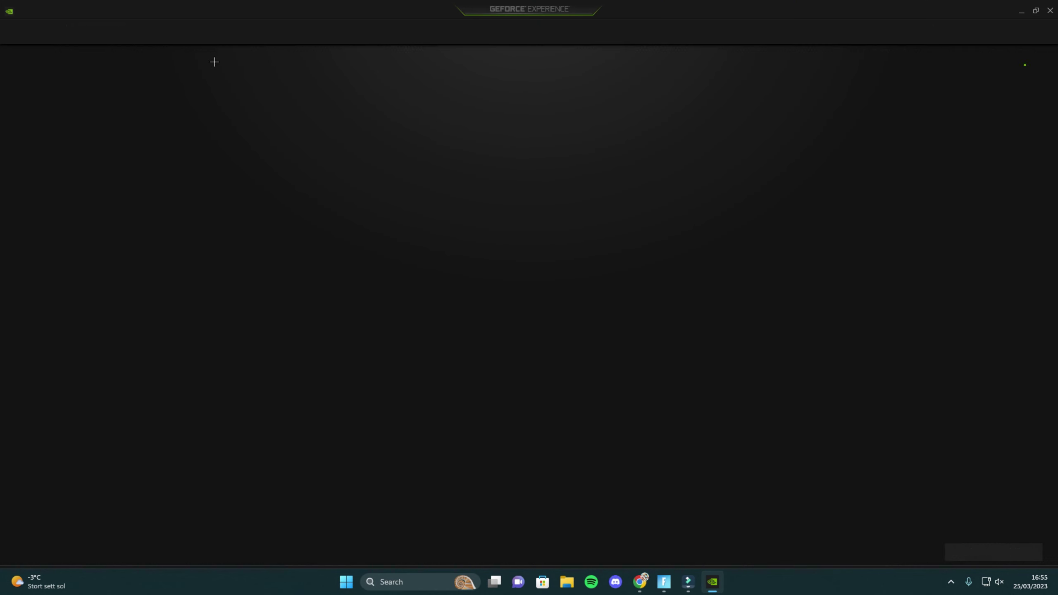
{"action": "left_click", "coordinate": [110, 38]}
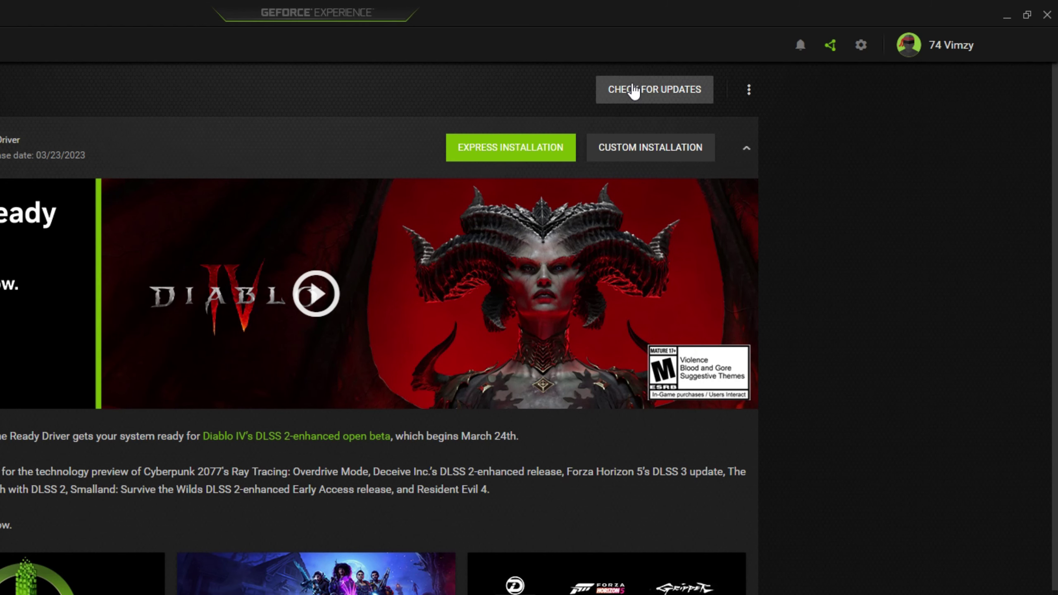
{"action": "left_click", "coordinate": [633, 91]}
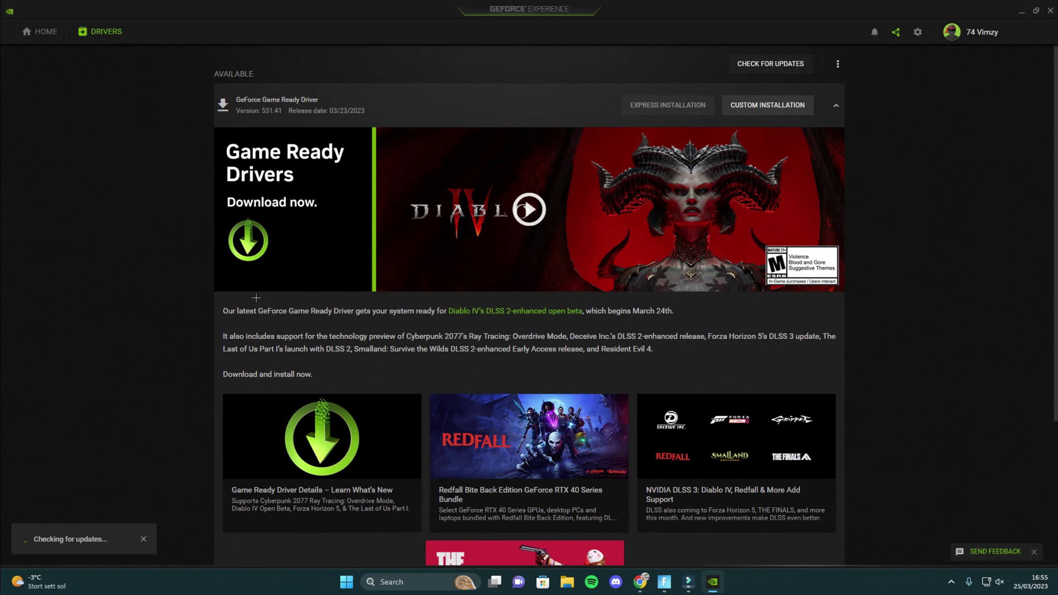
{"action": "left_click", "coordinate": [678, 110]}
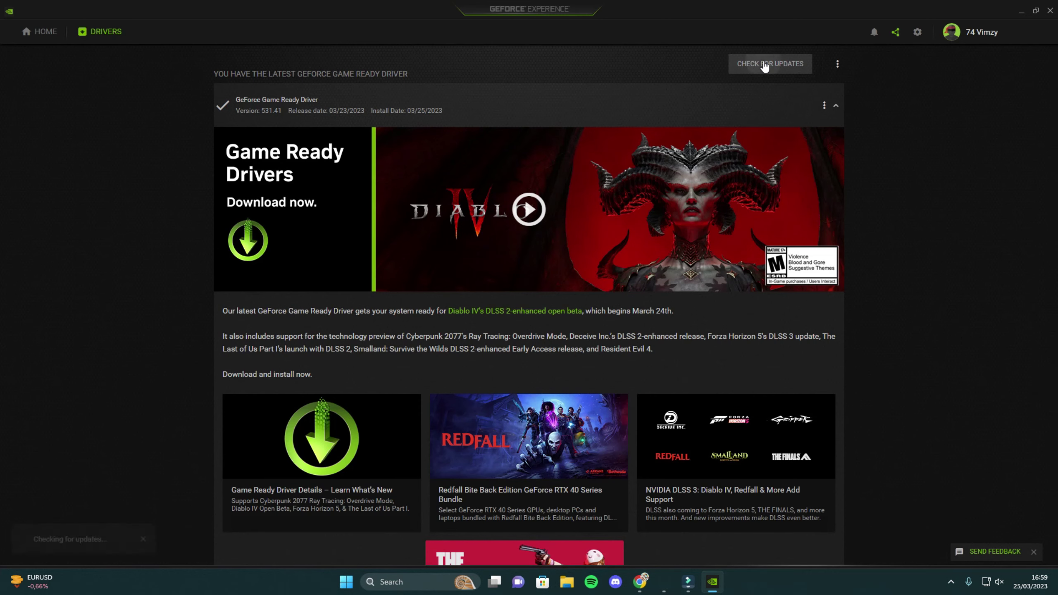
{"action": "left_click", "coordinate": [765, 64]}
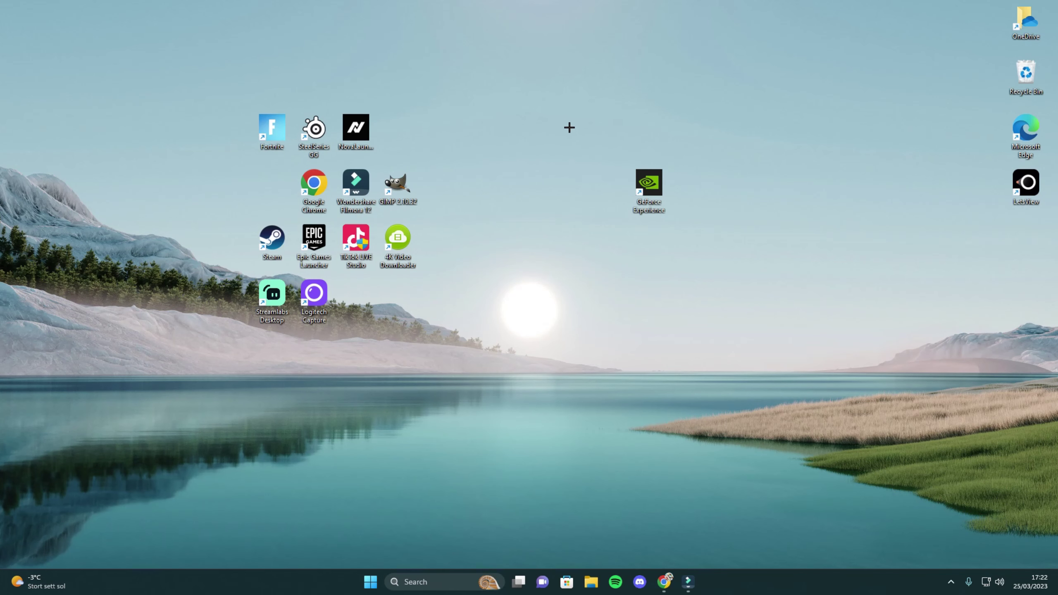
Bring up the GeForce overlay with Alt+Z and review the Instant Replay options, leaving it on.
{"action": "left_click_drag", "start_coordinate": [570, 128], "coordinate": [747, 208]}
{"action": "key", "text": "alt+z"}
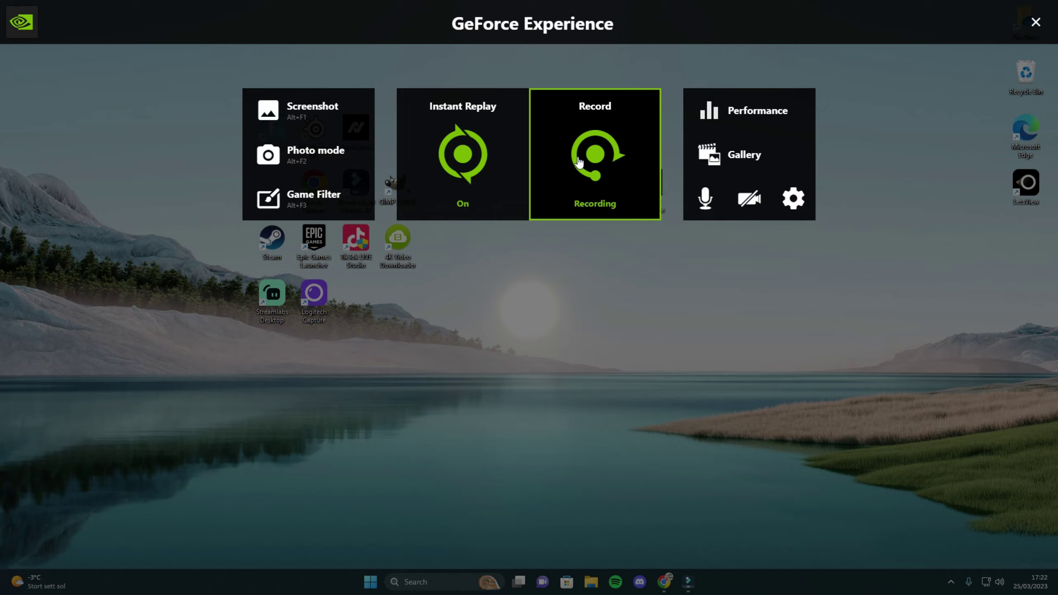
{"action": "left_click", "coordinate": [474, 151]}
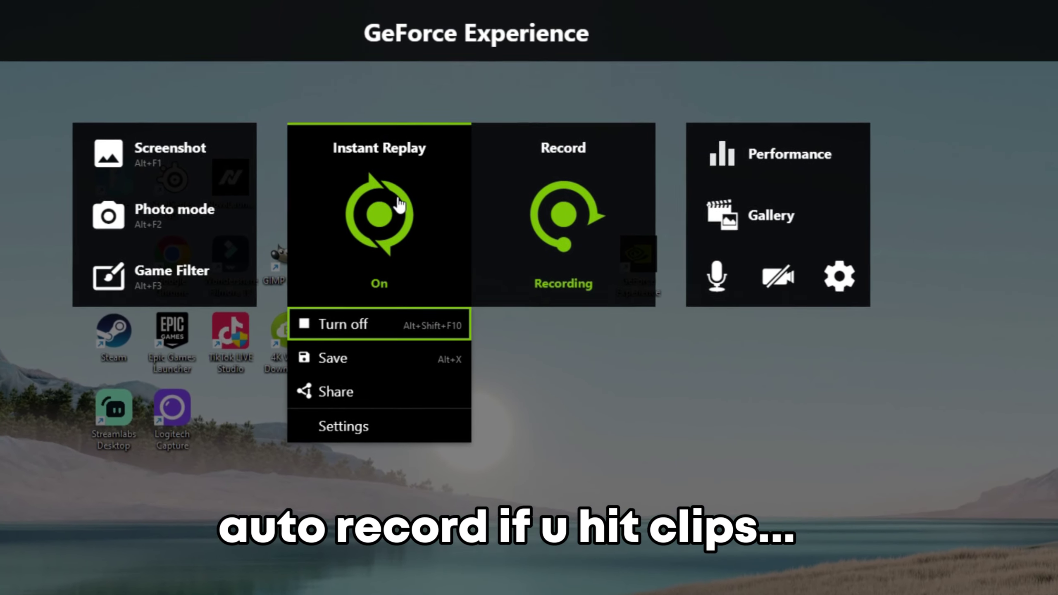
{"action": "left_click", "coordinate": [396, 205]}
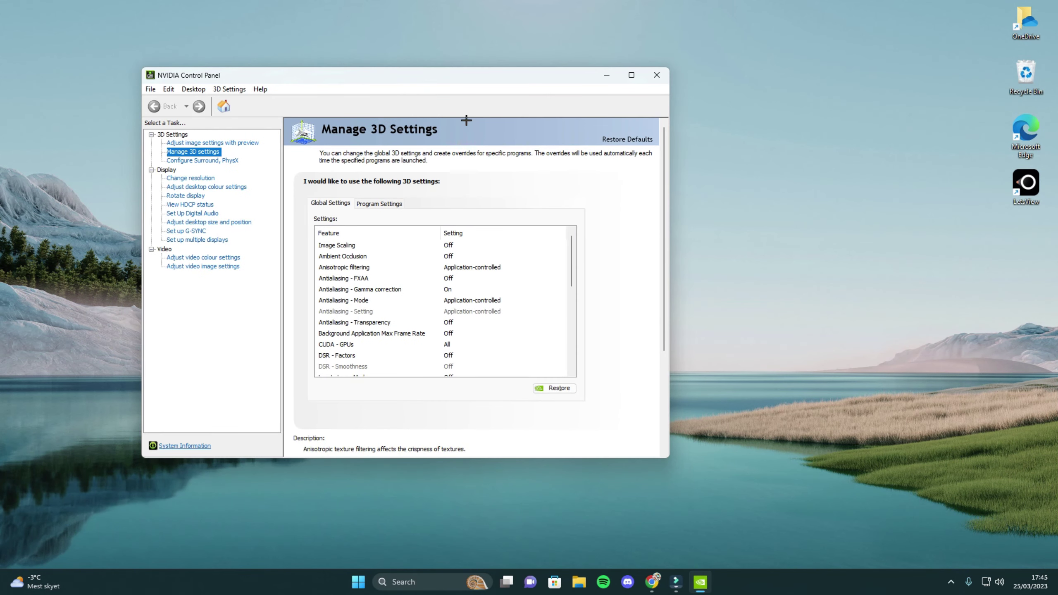
Review NVIDIA Control Panel's global settings under Manage 3D Settings, then close it.
{"action": "left_click_drag", "start_coordinate": [409, 62], "coordinate": [312, 70]}
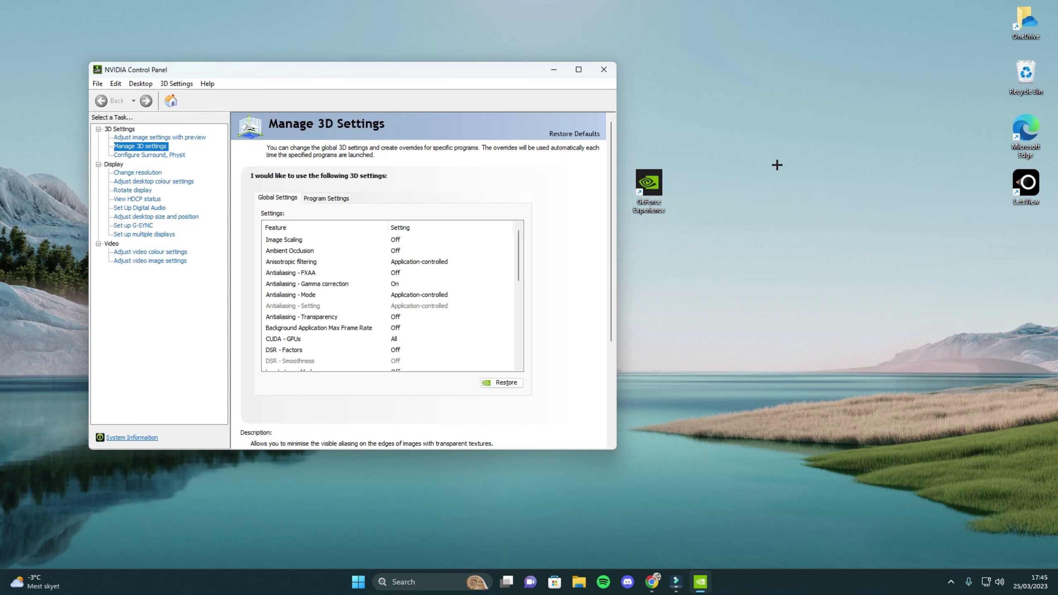
{"action": "right_click", "coordinate": [777, 165]}
{"action": "left_click", "coordinate": [811, 303]}
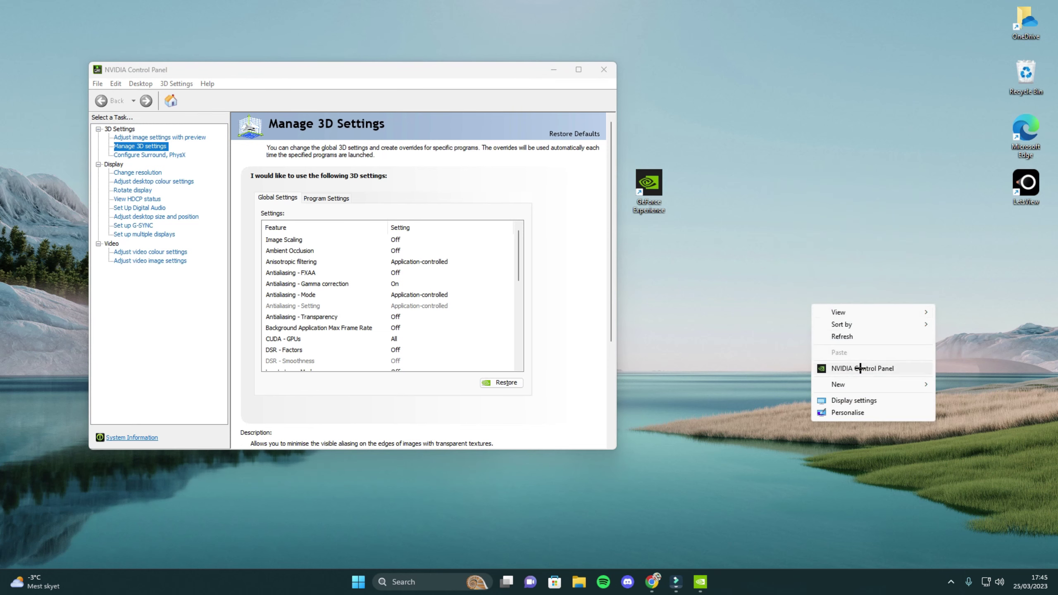
{"action": "left_click", "coordinate": [854, 369]}
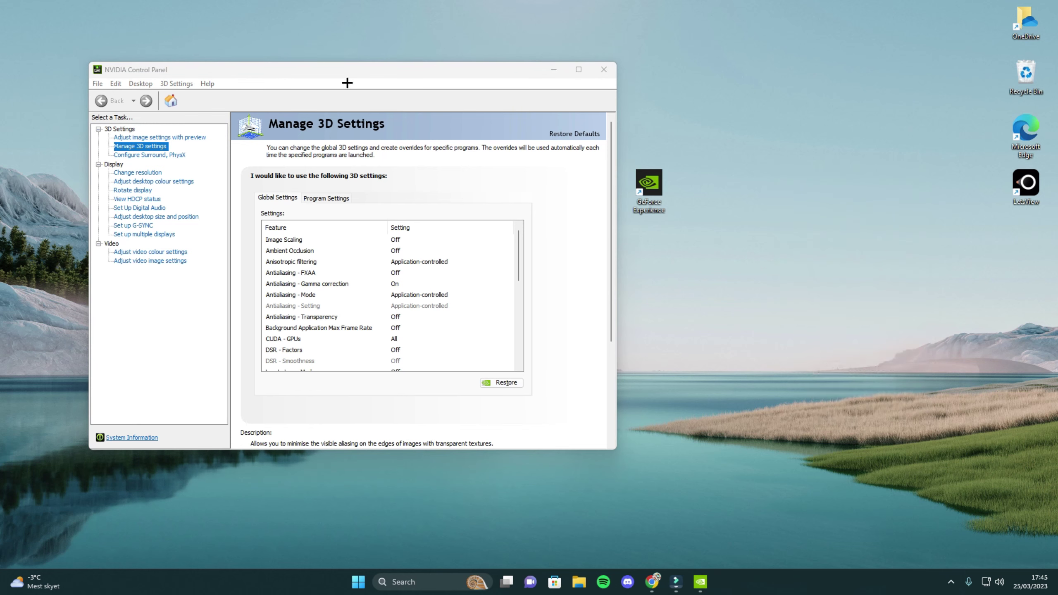
{"action": "left_click_drag", "start_coordinate": [347, 83], "coordinate": [461, 88]}
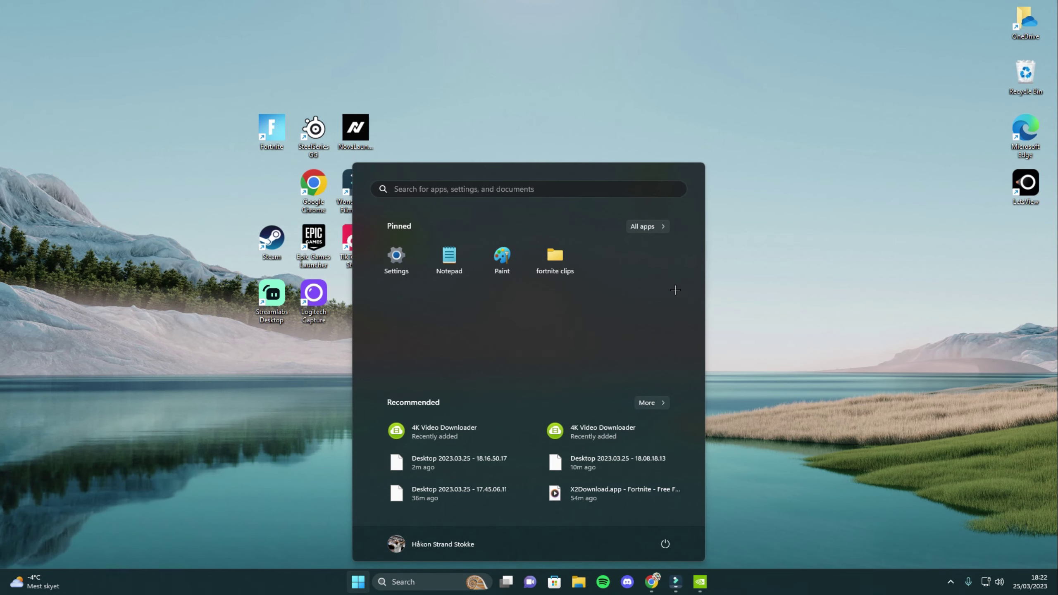
Search 'about' and set Performance Options visual effects to Adjust for best performance.
{"action": "left_click", "coordinate": [449, 189]}
{"action": "type", "text": "about"}
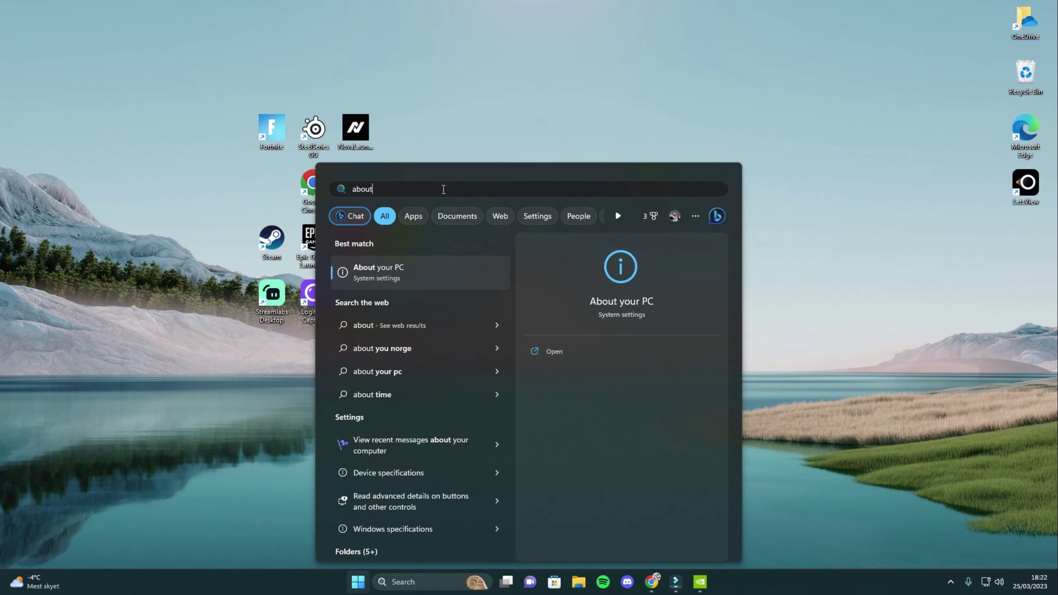
{"action": "key", "text": "Return"}
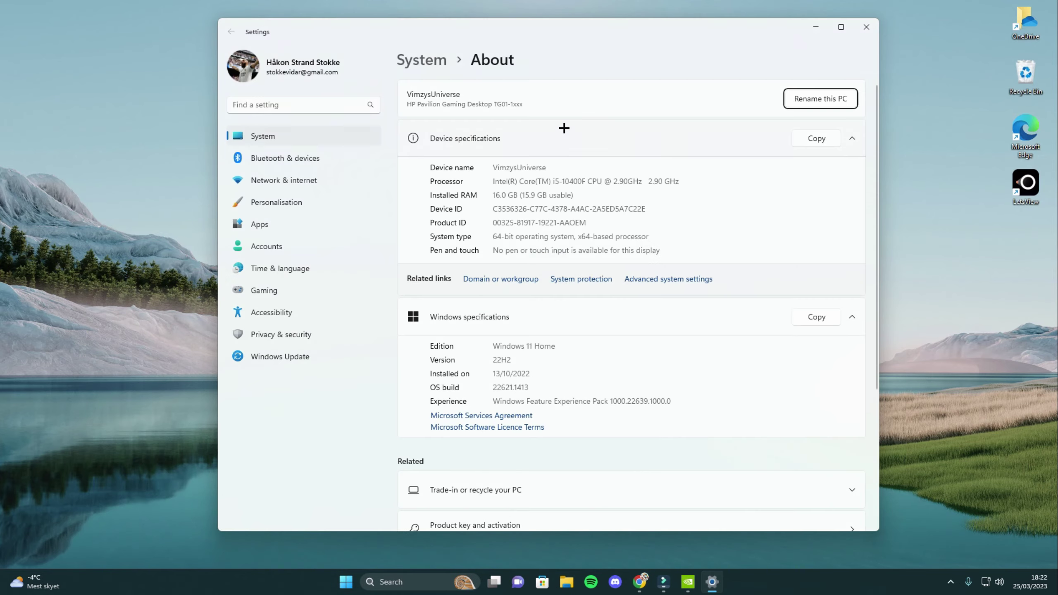
{"action": "left_click", "coordinate": [839, 28]}
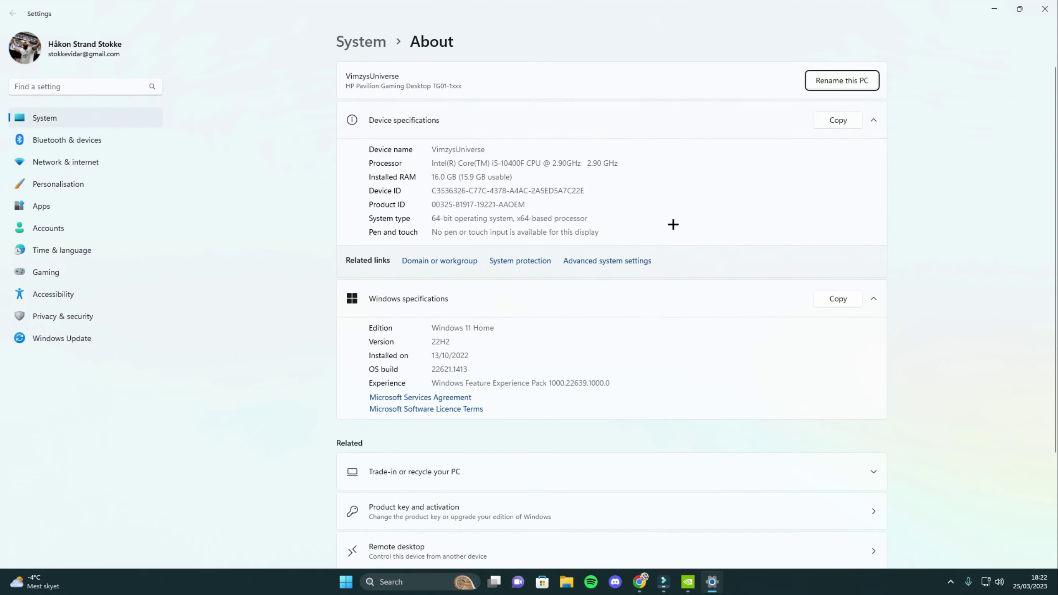
{"action": "left_click", "coordinate": [635, 262]}
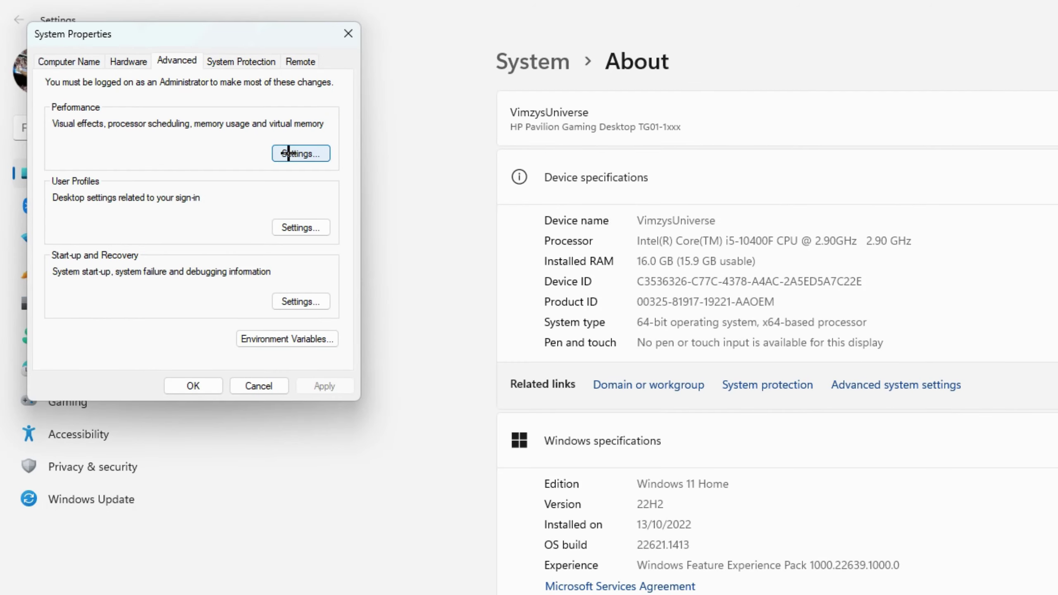
{"action": "left_click", "coordinate": [288, 153]}
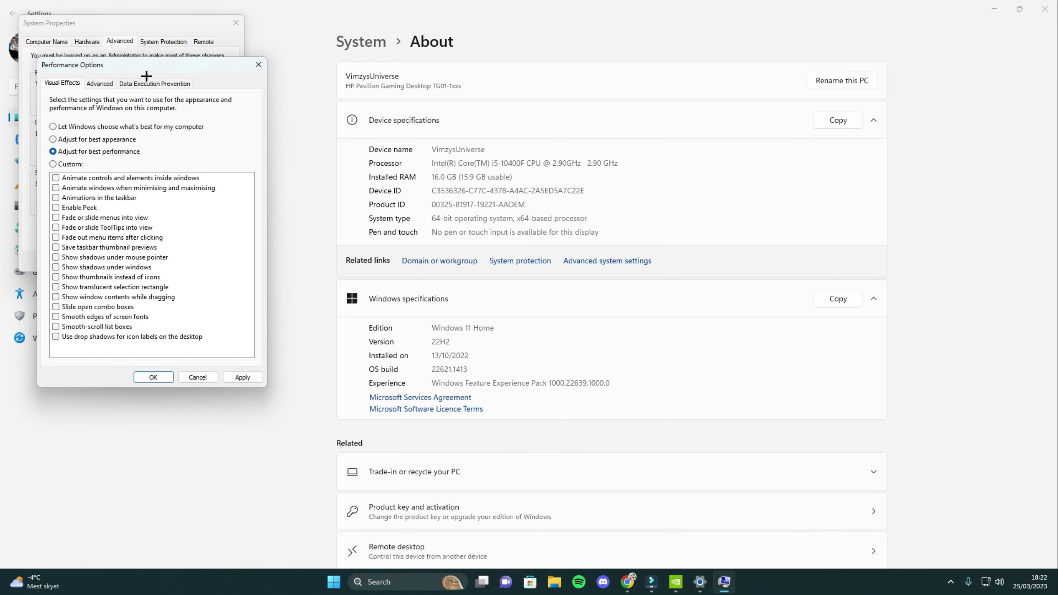
{"action": "left_click_drag", "start_coordinate": [148, 68], "coordinate": [528, 92]}
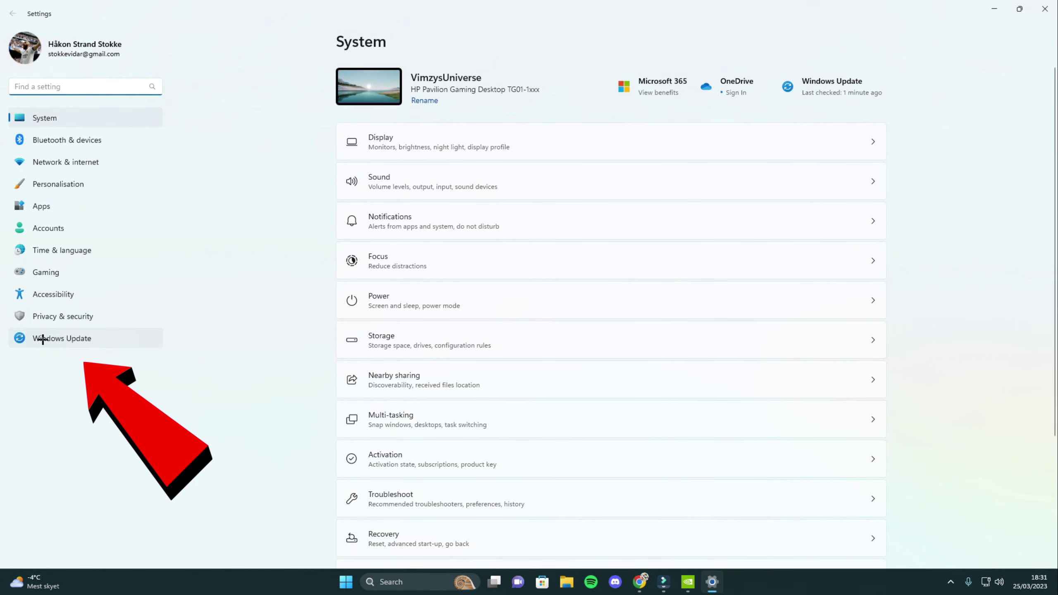
Run Check for updates on the Windows Update page.
{"action": "left_click", "coordinate": [42, 340]}
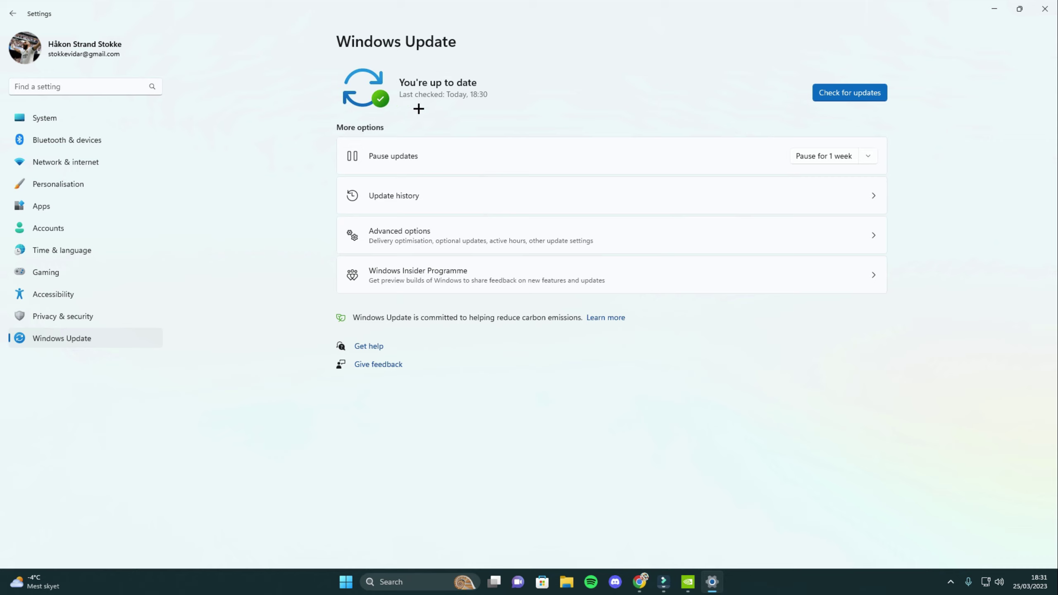
{"action": "left_click", "coordinate": [835, 92]}
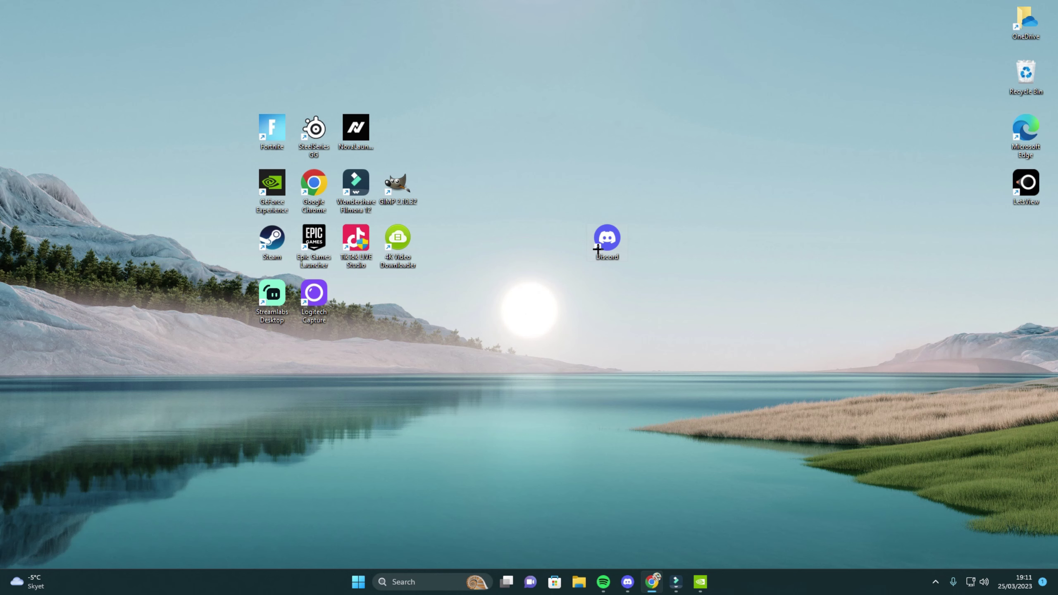
Turn off Maskinvareakselerasjon under Discord's Avansert settings, restart Discord, and minimize it.
{"action": "double_click", "coordinate": [609, 246]}
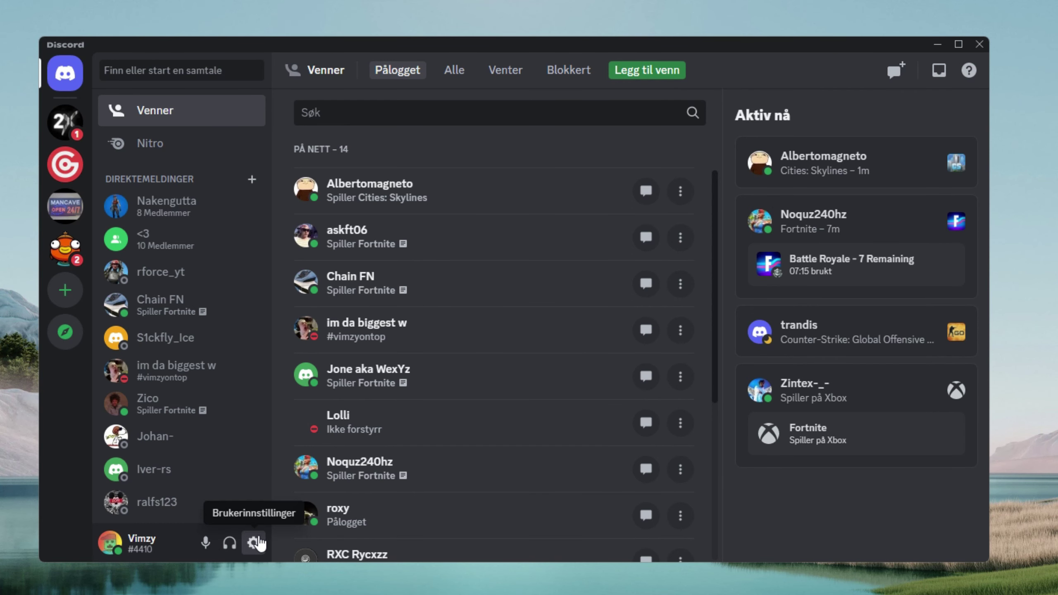
{"action": "left_click", "coordinate": [253, 542]}
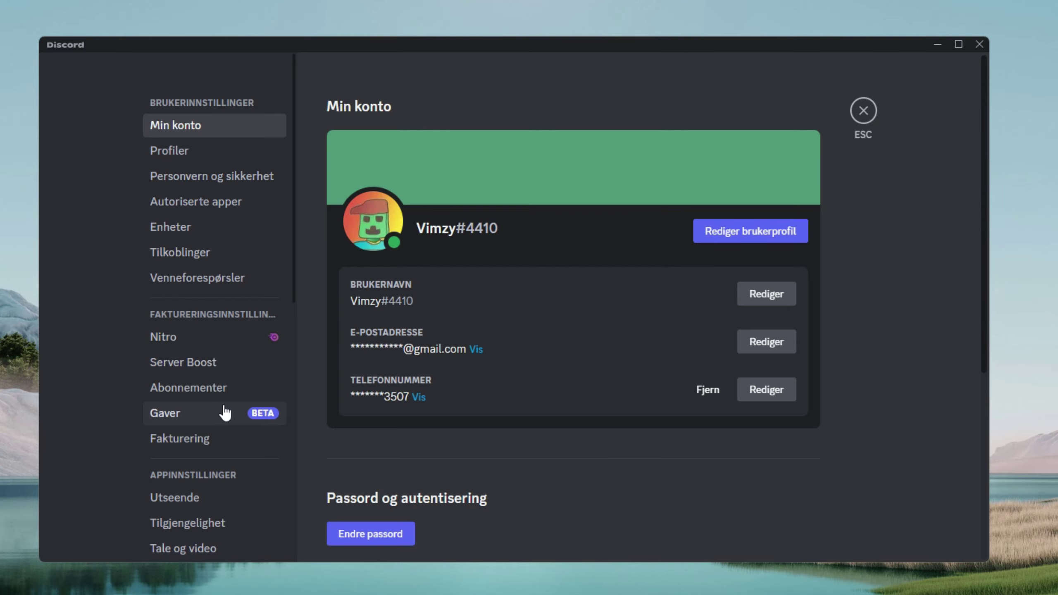
{"action": "scroll", "coordinate": [224, 413], "scroll_direction": "down", "scroll_amount": 5}
{"action": "scroll", "coordinate": [225, 323], "scroll_direction": "down", "scroll_amount": 2}
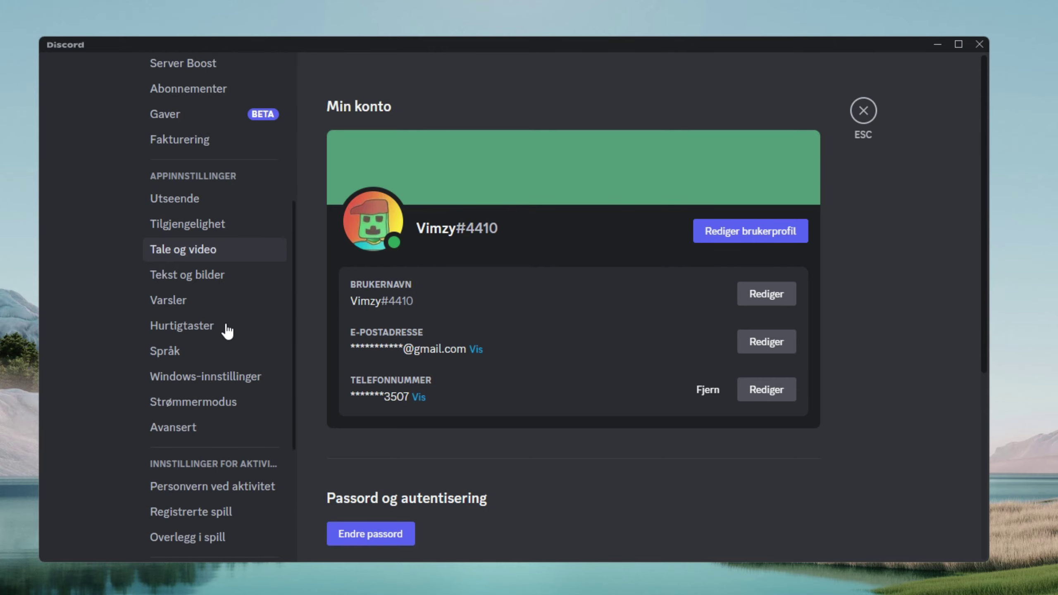
{"action": "left_click", "coordinate": [170, 428]}
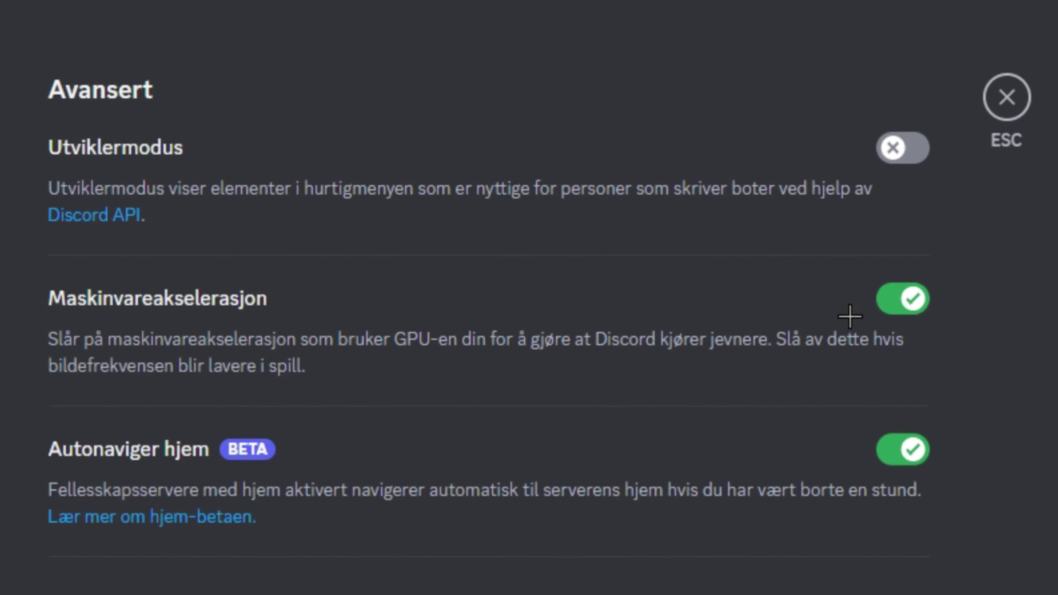
{"action": "left_click", "coordinate": [891, 311]}
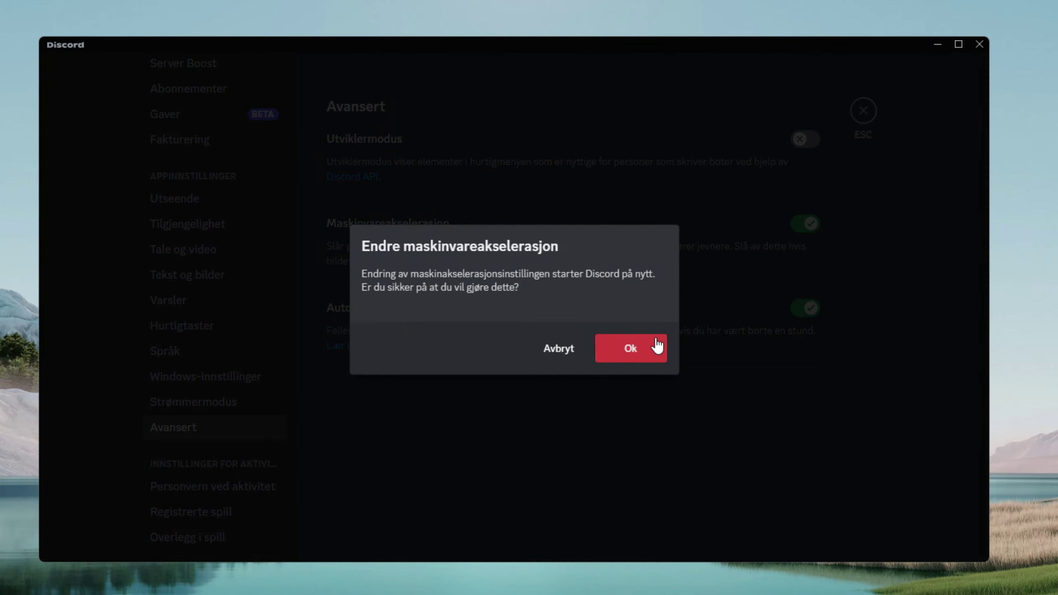
{"action": "left_click", "coordinate": [629, 352]}
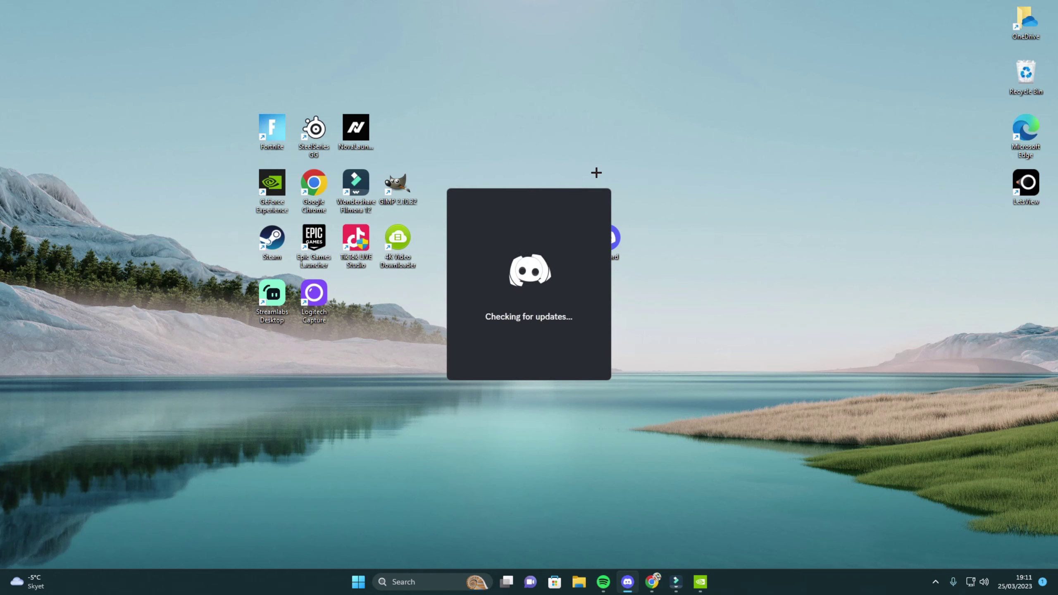
{"action": "left_click_drag", "start_coordinate": [541, 195], "coordinate": [282, 146]}
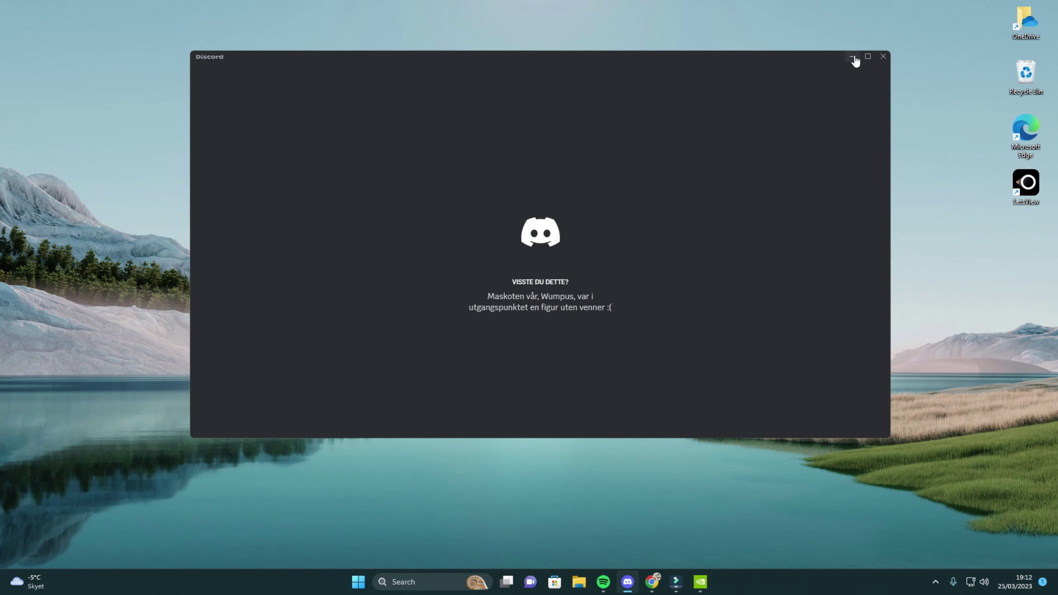
{"action": "left_click", "coordinate": [852, 56]}
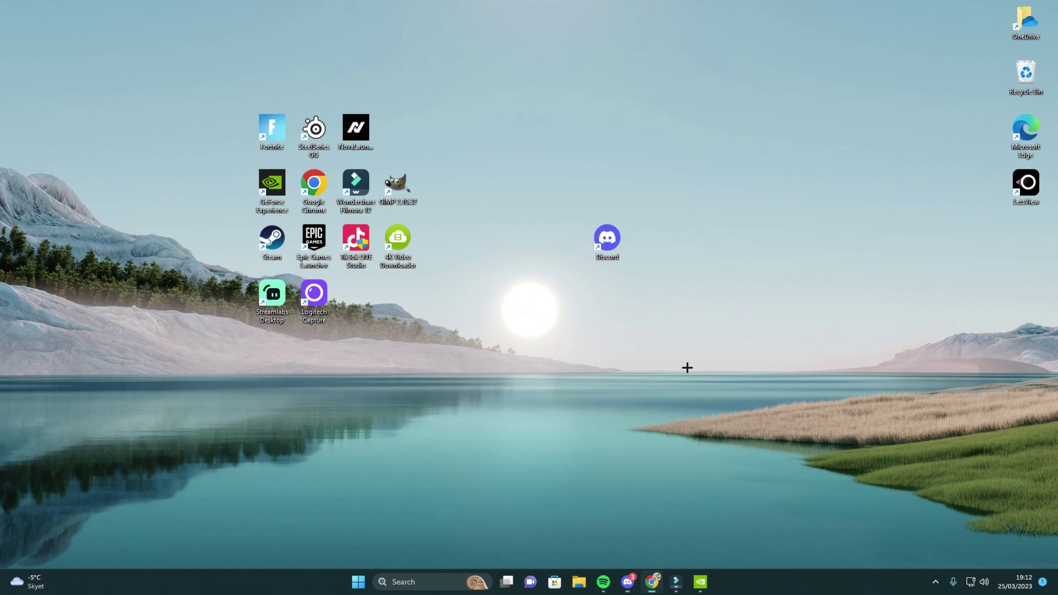
{"action": "left_click", "coordinate": [603, 582]}
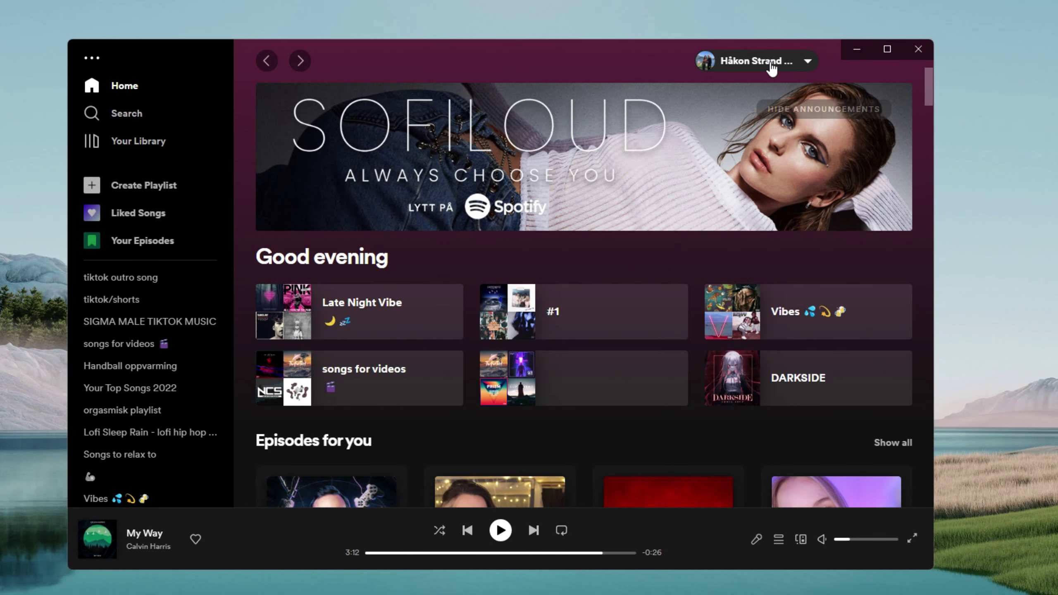
{"action": "left_click", "coordinate": [746, 63]}
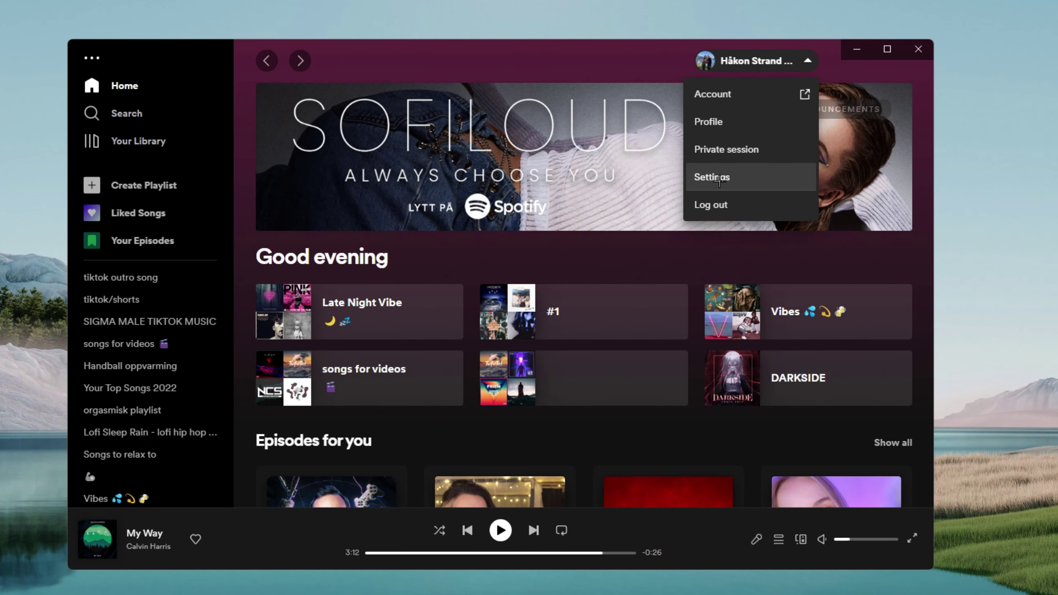
{"action": "left_click", "coordinate": [725, 178]}
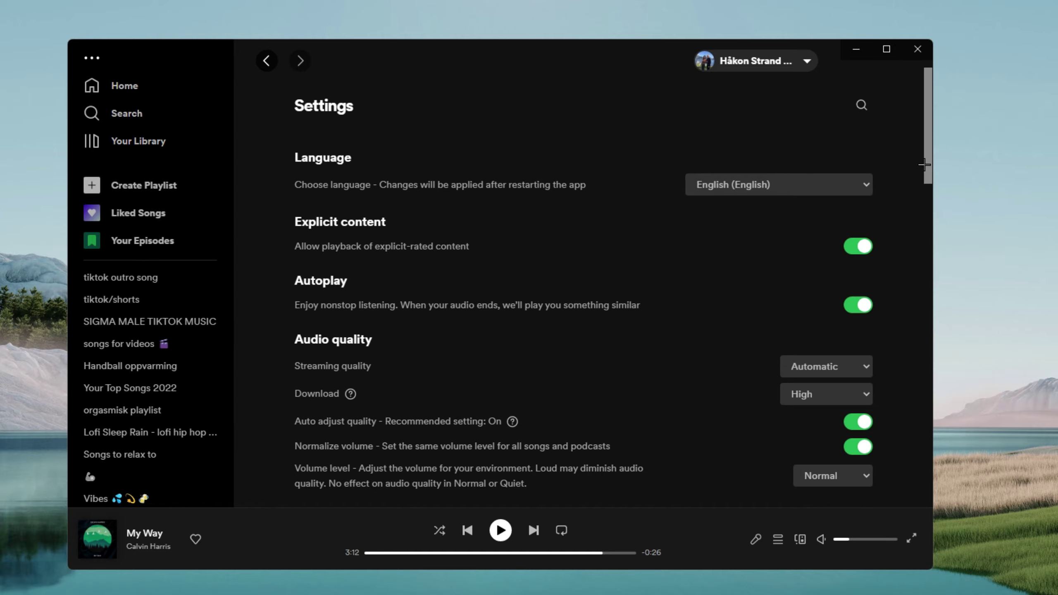
{"action": "left_click_drag", "start_coordinate": [932, 156], "coordinate": [871, 498]}
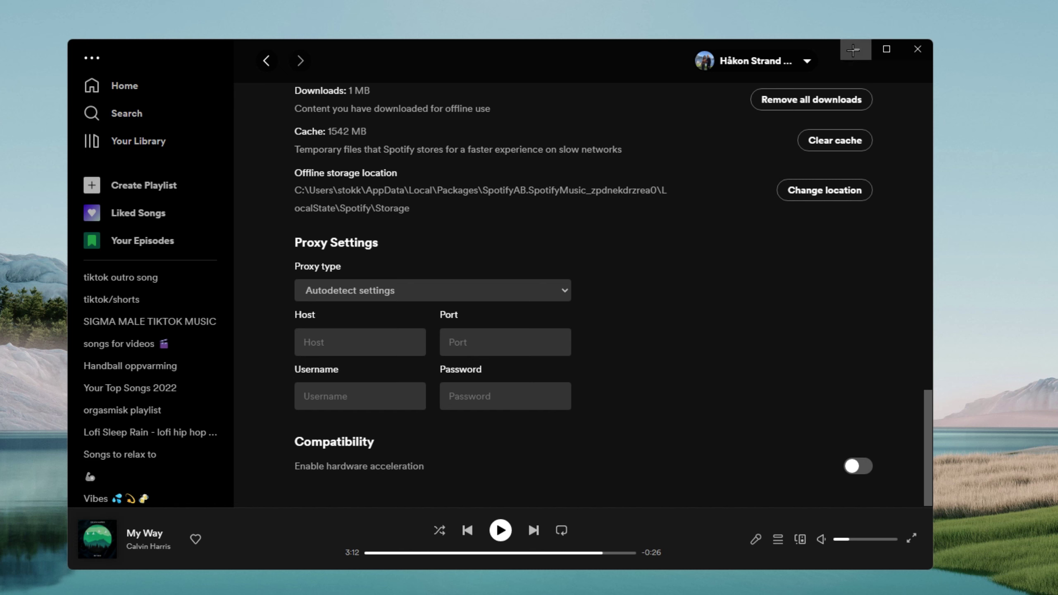
{"action": "left_click", "coordinate": [854, 50]}
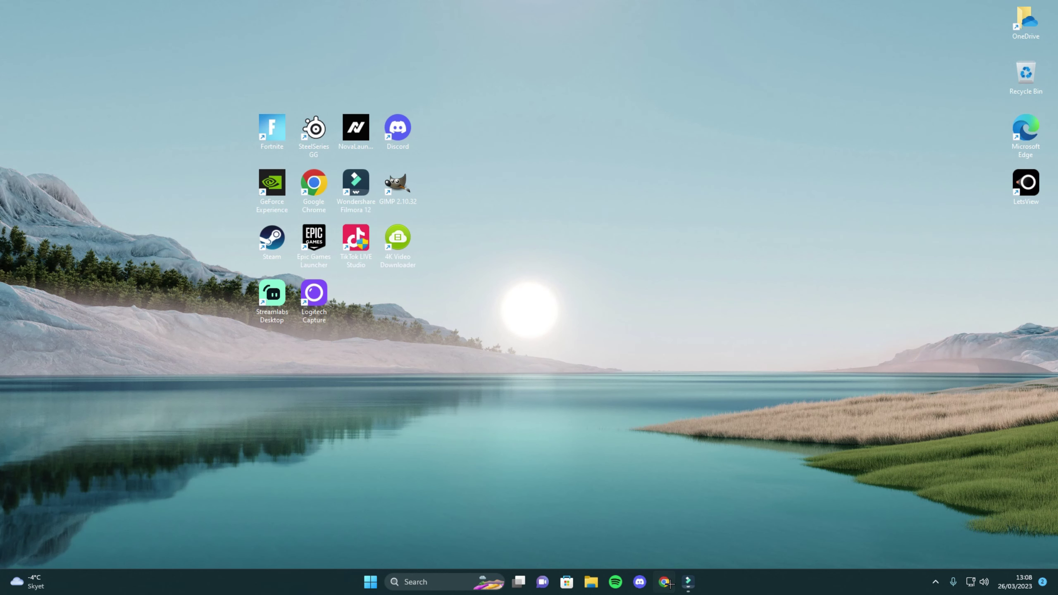
Turn off Chrome's 'Use hardware acceleration when available' setting and relaunch the browser.
{"action": "left_click", "coordinate": [665, 582]}
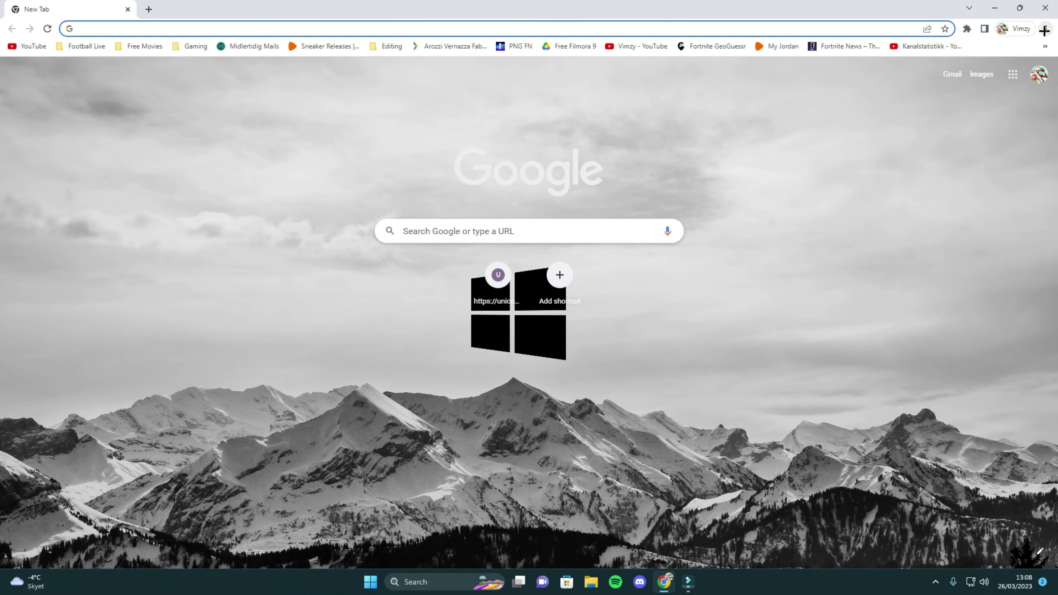
{"action": "left_click", "coordinate": [1044, 29]}
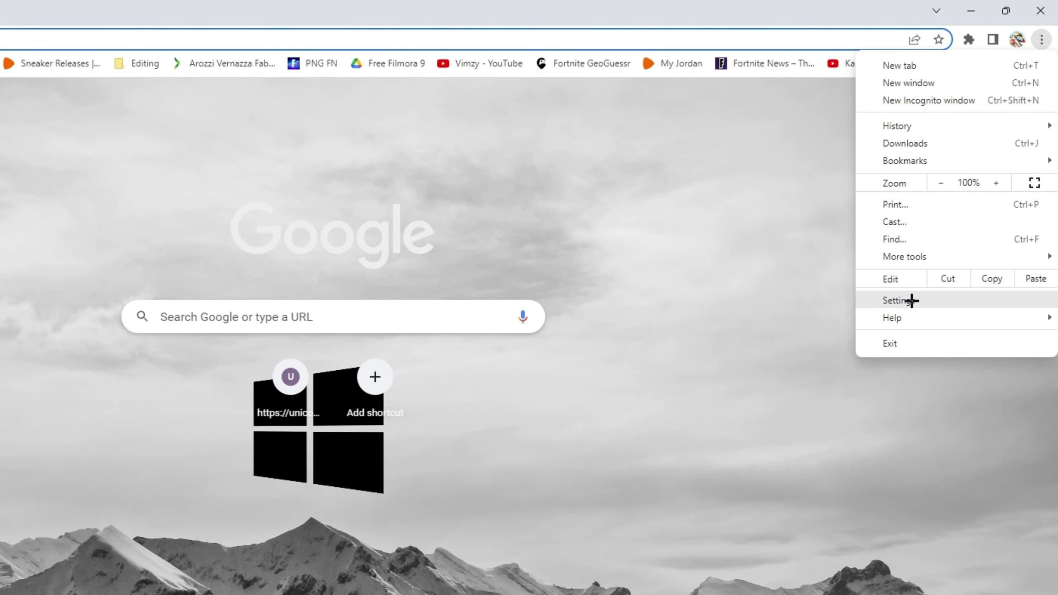
{"action": "left_click", "coordinate": [911, 300]}
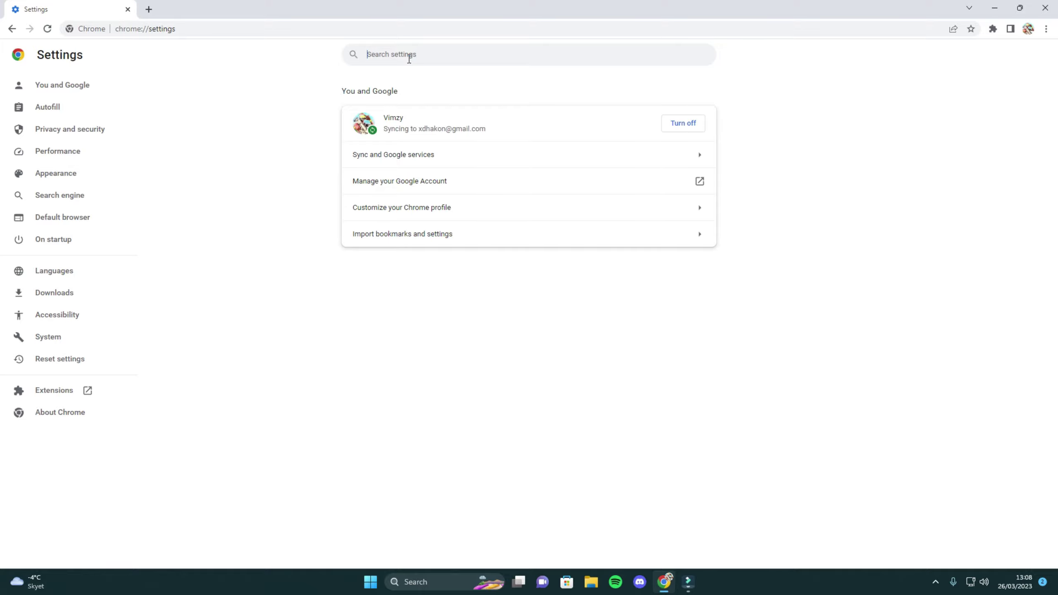
{"action": "type", "text": "hardware"}
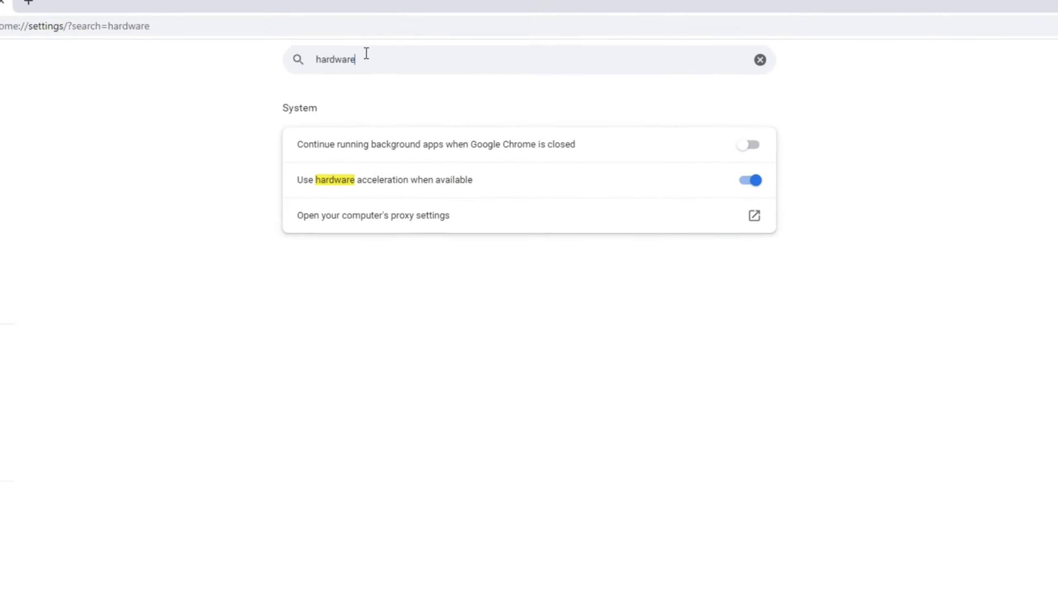
{"action": "left_click", "coordinate": [749, 181]}
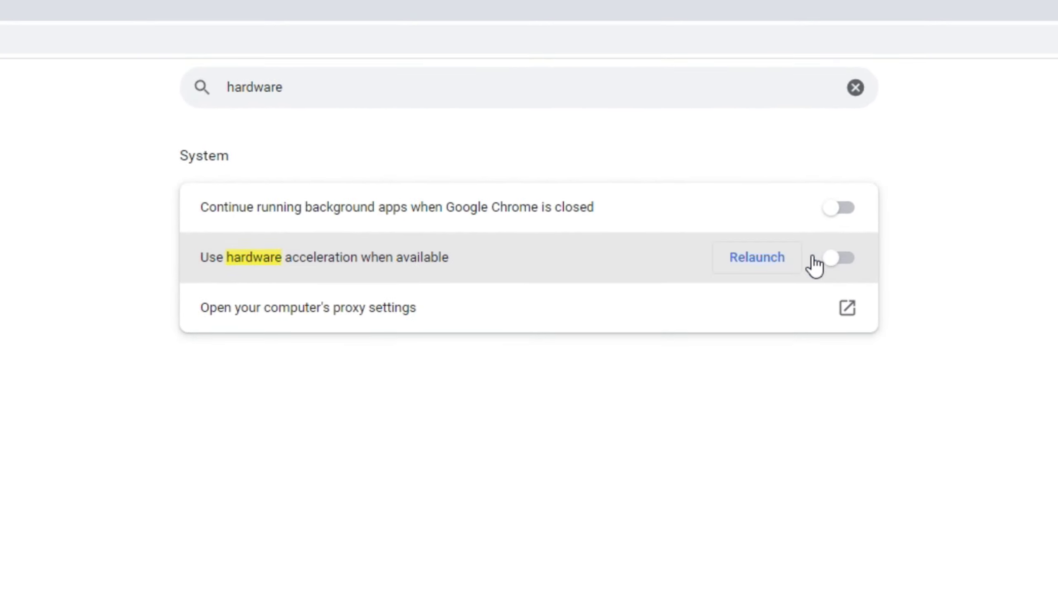
{"action": "left_click", "coordinate": [757, 260]}
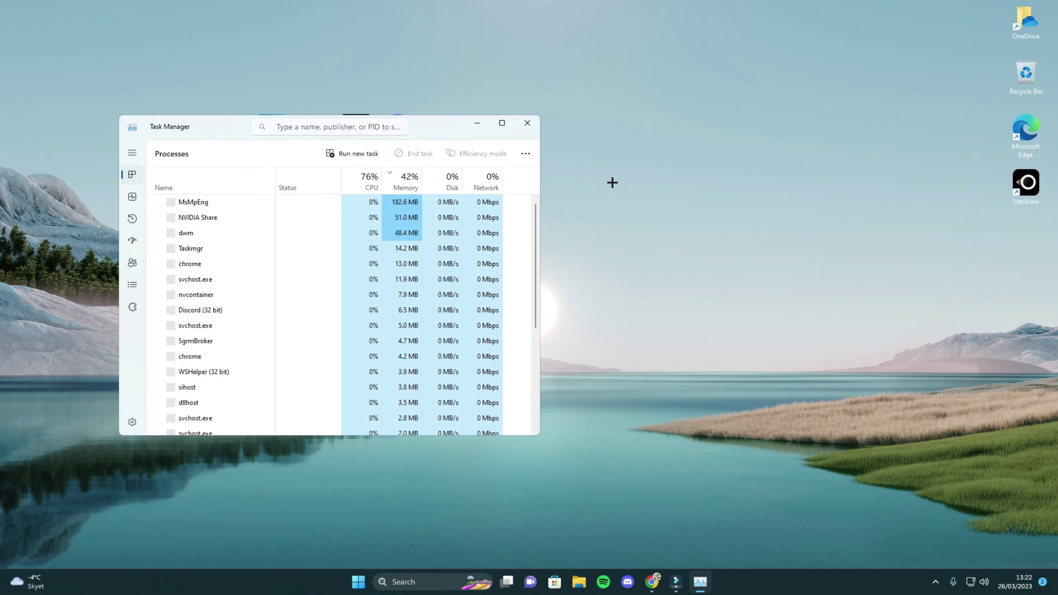
{"action": "left_click_drag", "start_coordinate": [228, 122], "coordinate": [407, 121]}
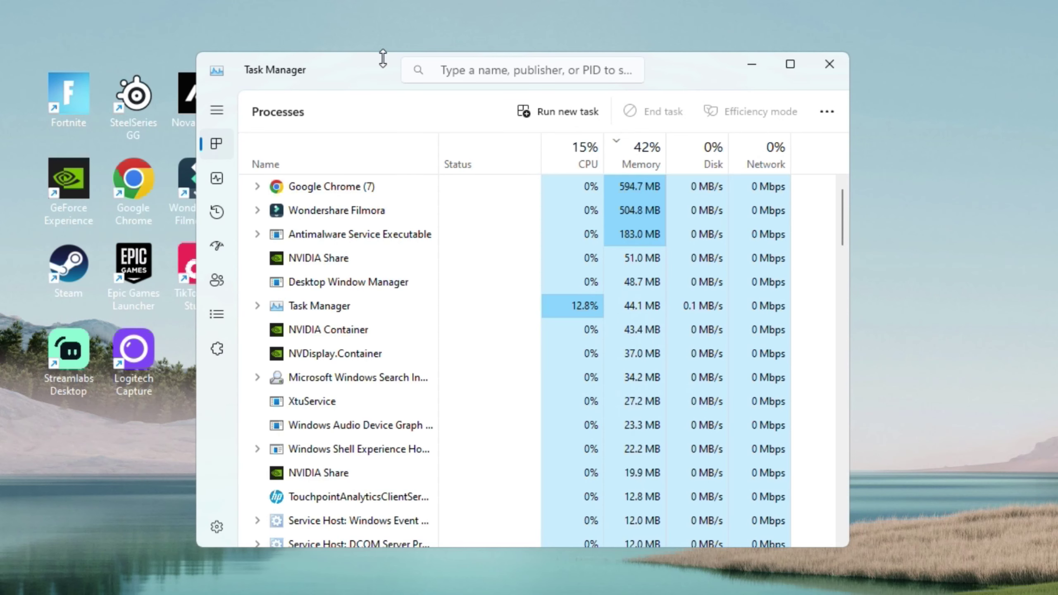
{"action": "left_click", "coordinate": [216, 244]}
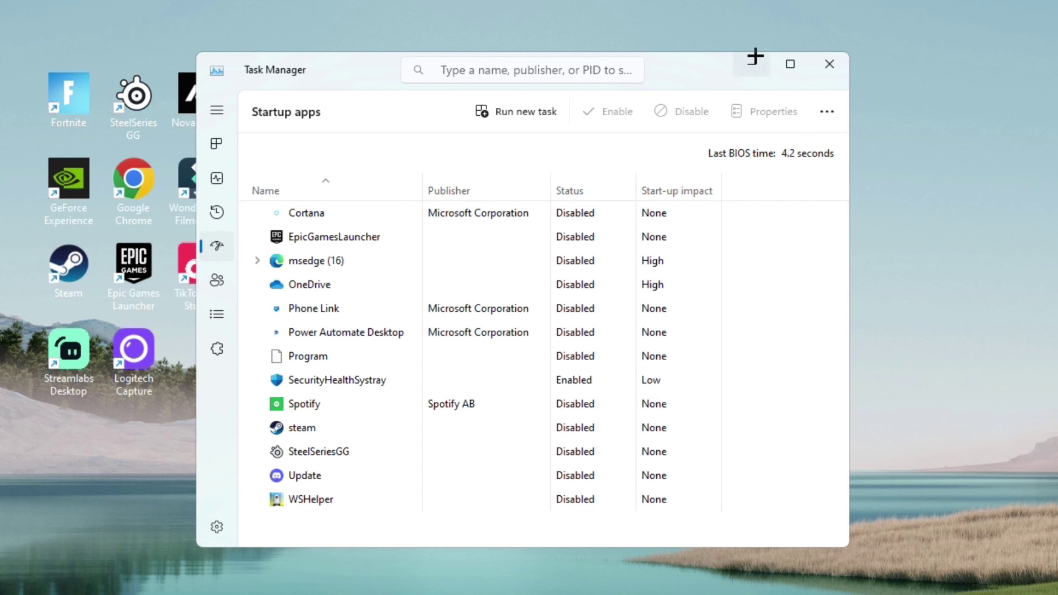
{"action": "left_click", "coordinate": [751, 63]}
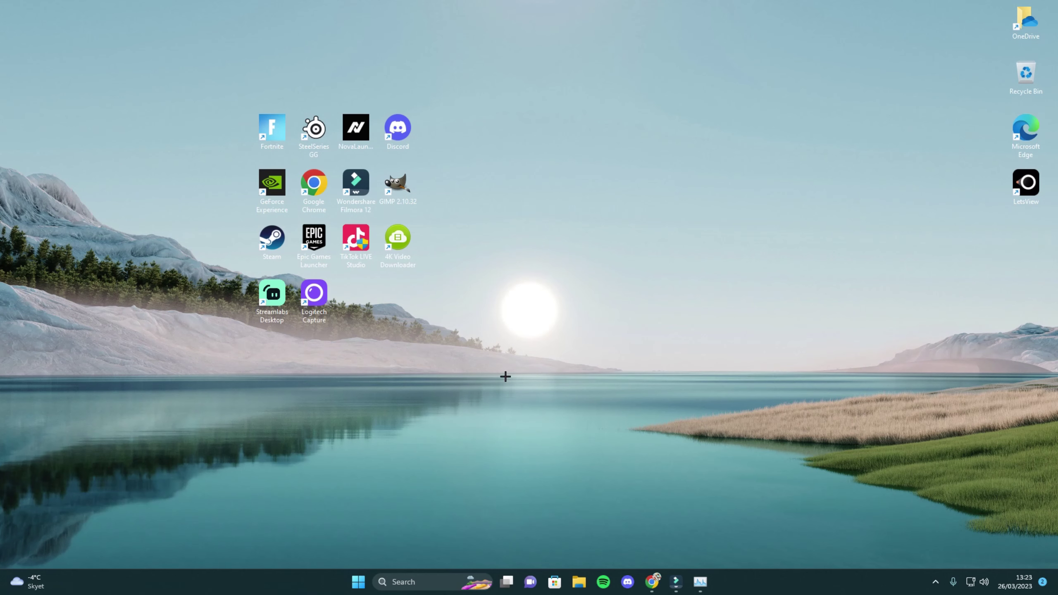
Search 'notif' from Start and switch the Notifications toggle to Off.
{"action": "left_click", "coordinate": [358, 582]}
{"action": "left_click", "coordinate": [439, 186]}
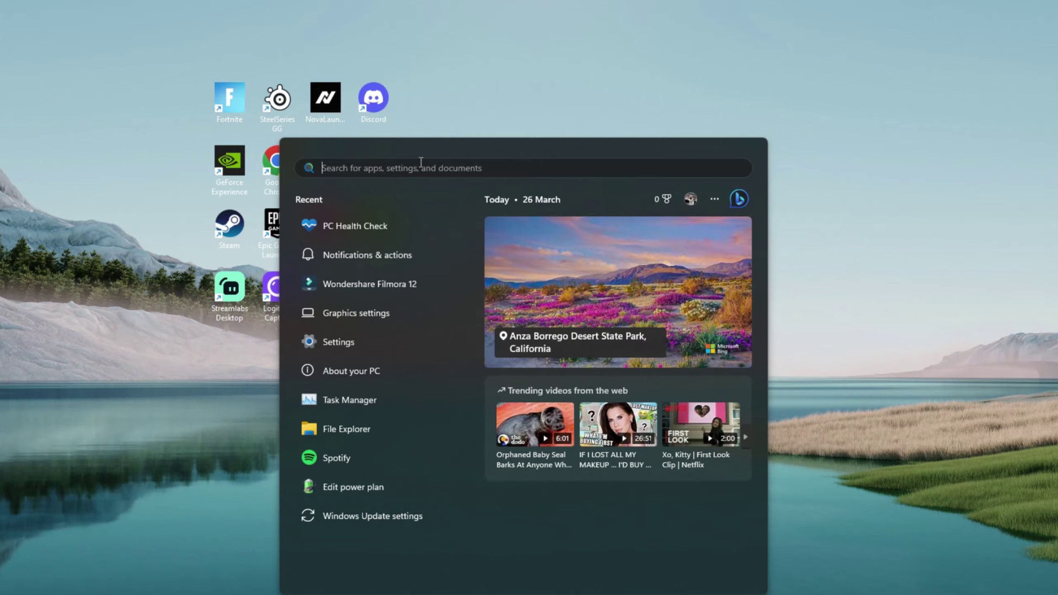
{"action": "type", "text": "notifications & actions"}
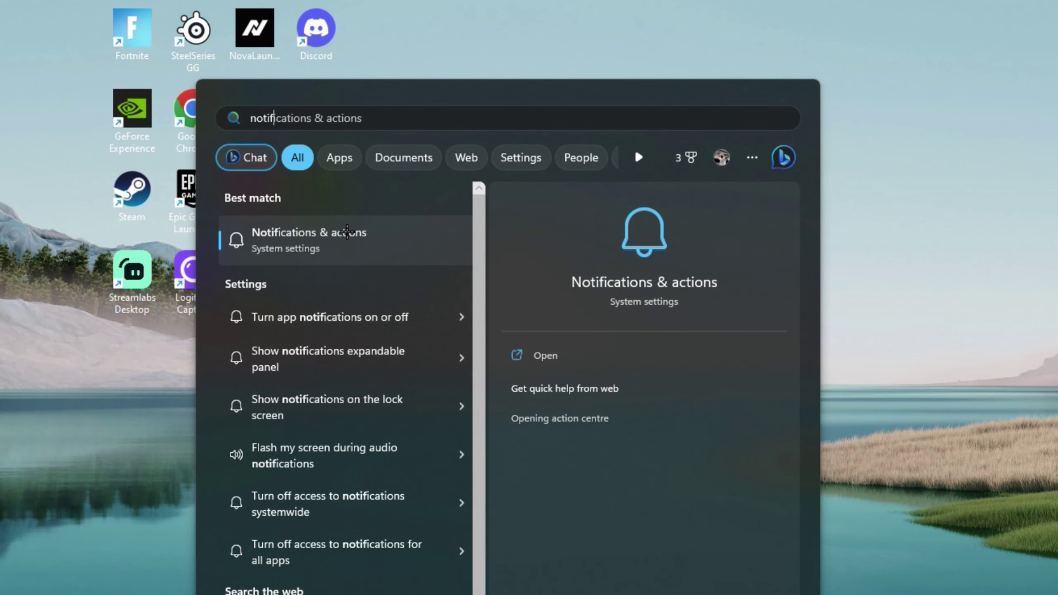
{"action": "left_click", "coordinate": [345, 233]}
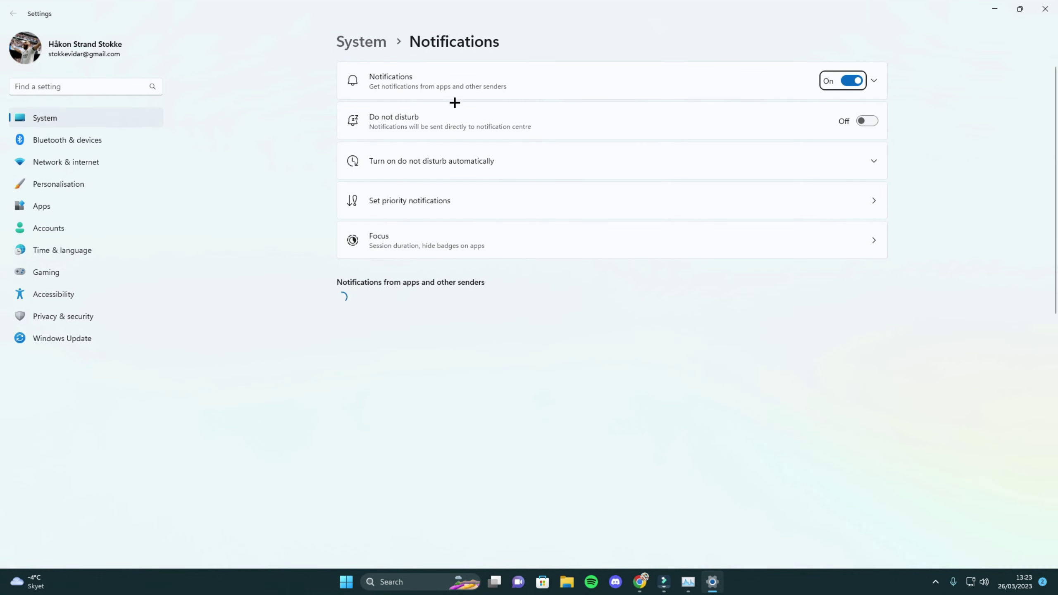
{"action": "scroll", "coordinate": [519, 214], "scroll_direction": "down", "scroll_amount": 10}
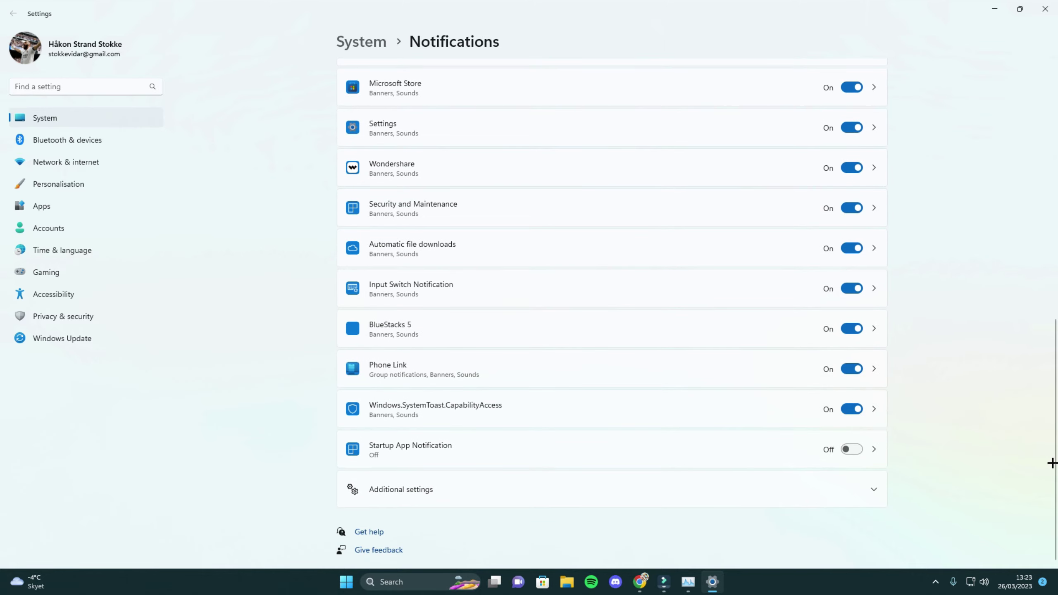
{"action": "left_click_drag", "start_coordinate": [1051, 462], "coordinate": [1010, 196]}
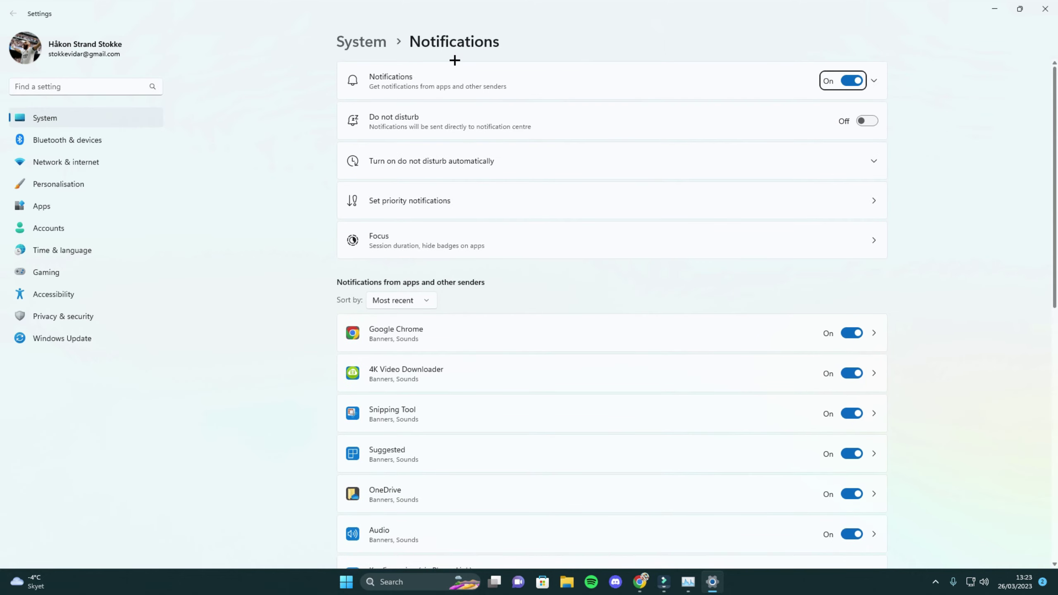
{"action": "left_click", "coordinate": [522, 89]}
{"action": "left_click", "coordinate": [823, 81]}
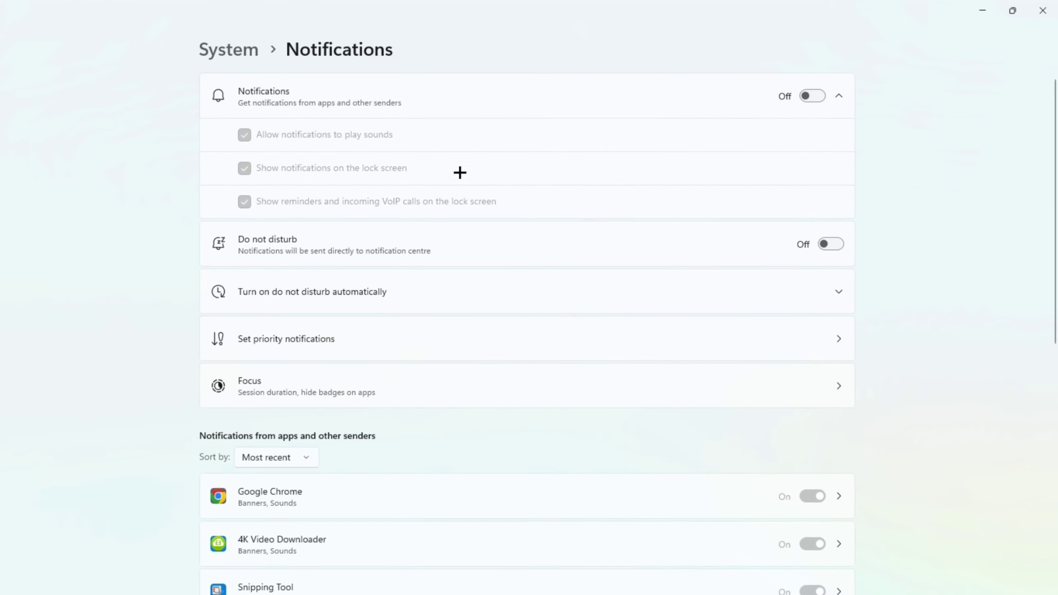
{"action": "scroll", "coordinate": [517, 153], "scroll_direction": "down", "scroll_amount": 15}
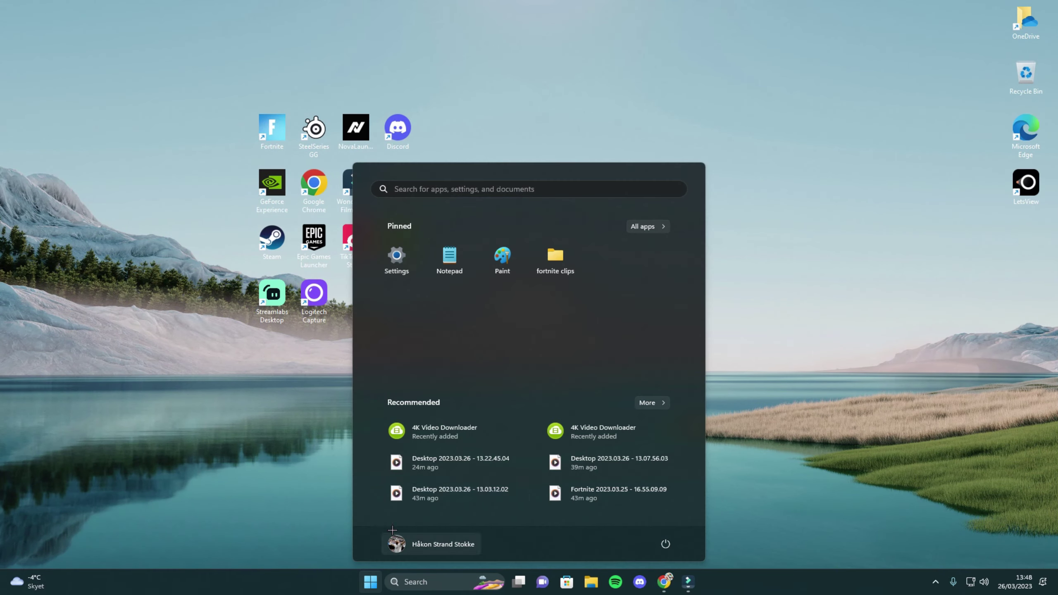
Launch Disk Clean-up for drive C: by searching 'disk' and centre its window.
{"action": "left_click", "coordinate": [432, 196]}
{"action": "type", "text": "disk"}
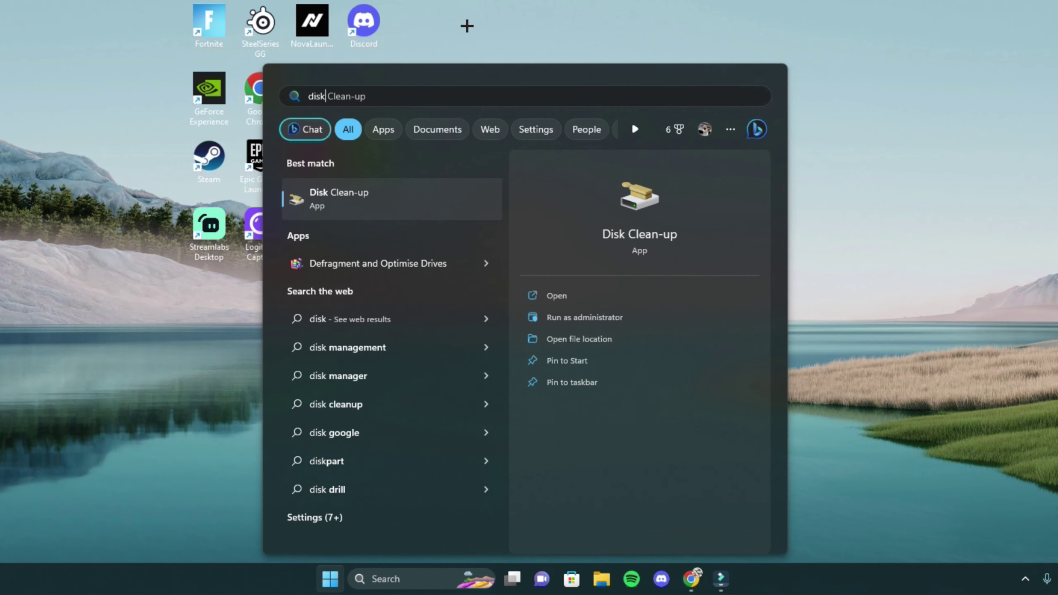
{"action": "key", "text": "Return"}
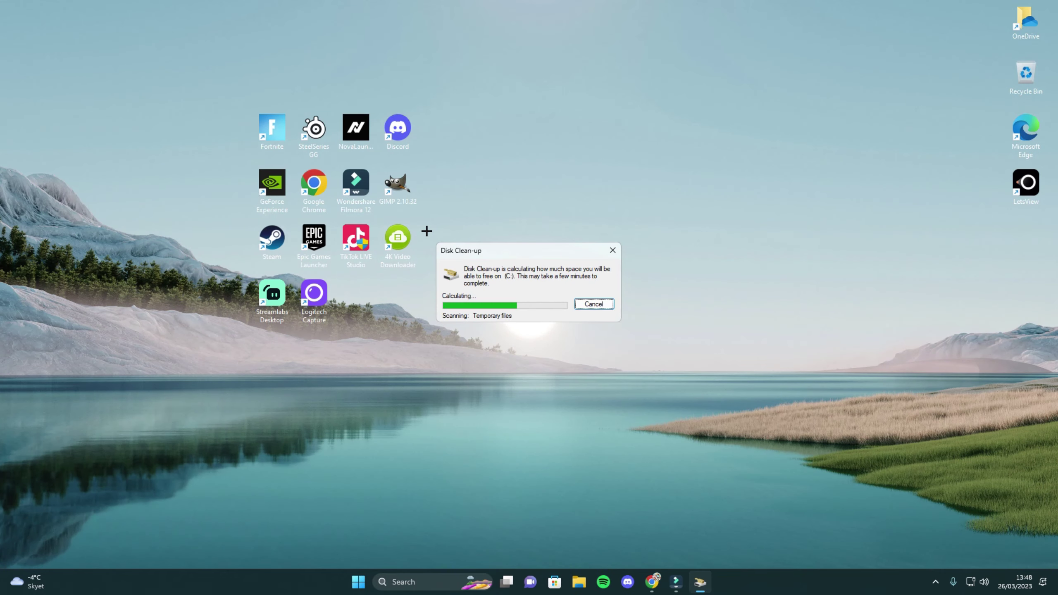
{"action": "left_click_drag", "start_coordinate": [200, 99], "coordinate": [609, 146]}
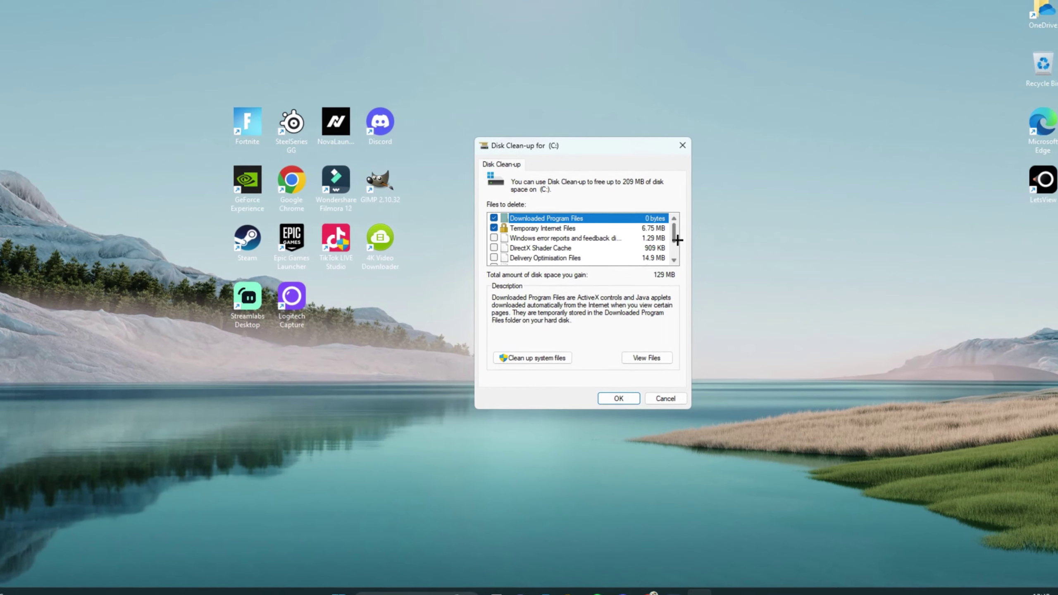
{"action": "mouse_move", "coordinate": [675, 233]}
{"action": "left_mouse_down"}
{"action": "mouse_move", "coordinate": [675, 250]}
{"action": "mouse_move", "coordinate": [671, 220]}
{"action": "left_mouse_up"}
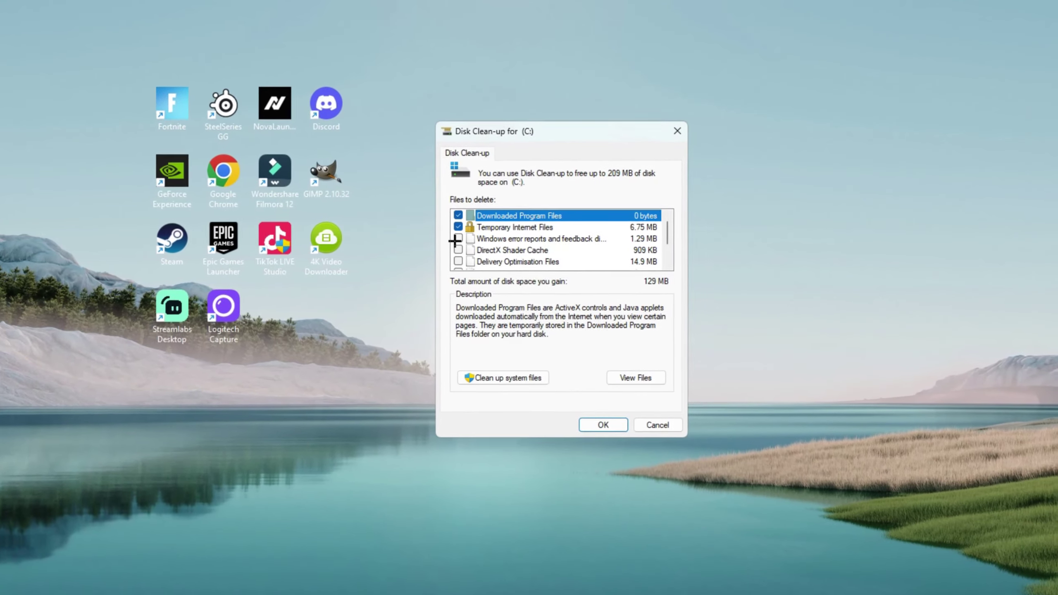
Permanently delete error reports, DirectX Shader Cache, Delivery Optimisation Files, Recycle Bin and Temporary files.
{"action": "left_click", "coordinate": [468, 261]}
{"action": "left_click", "coordinate": [468, 249]}
{"action": "left_click", "coordinate": [468, 238]}
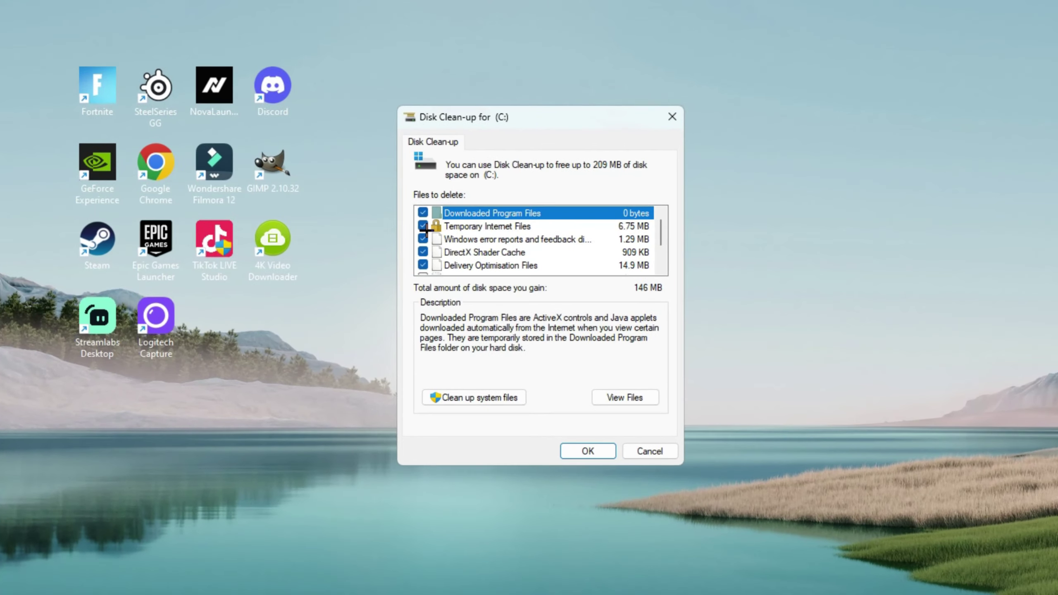
{"action": "scroll", "coordinate": [425, 230], "scroll_direction": "down", "scroll_amount": 2}
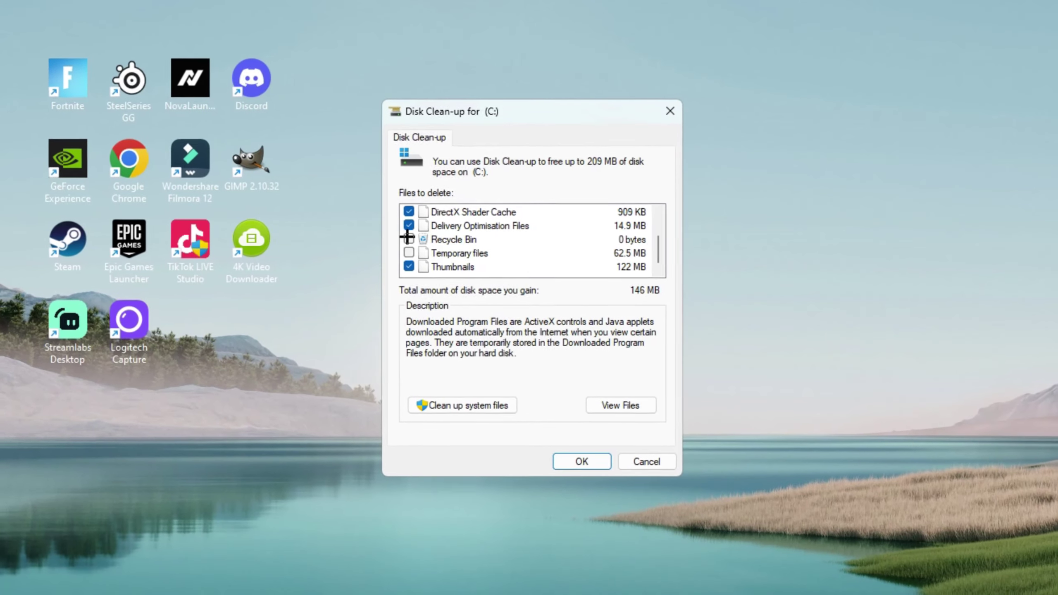
{"action": "left_click", "coordinate": [423, 239]}
{"action": "left_click", "coordinate": [422, 252]}
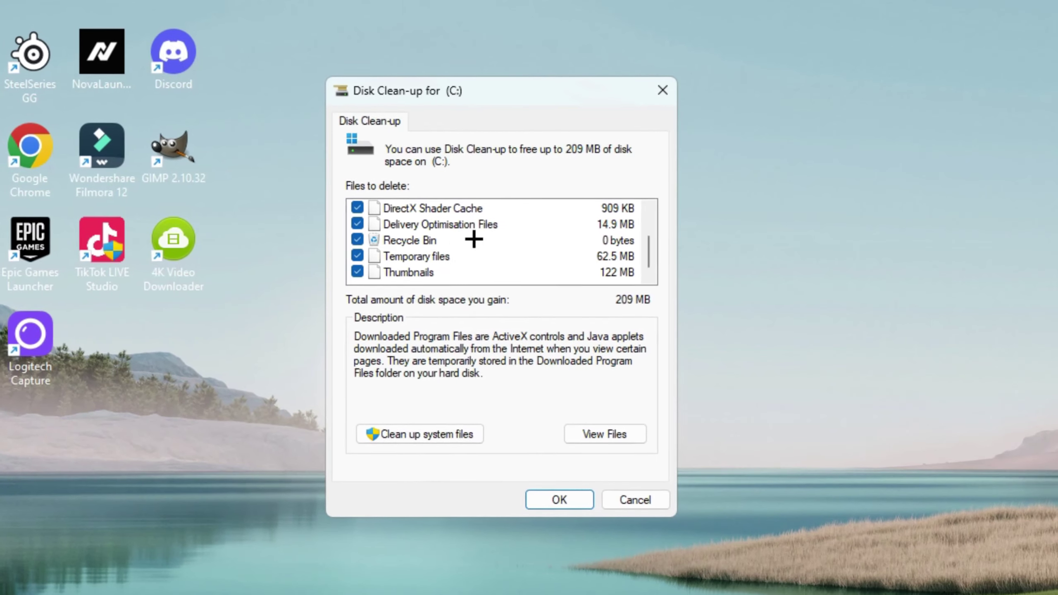
{"action": "scroll", "coordinate": [474, 239], "scroll_direction": "up", "scroll_amount": 1}
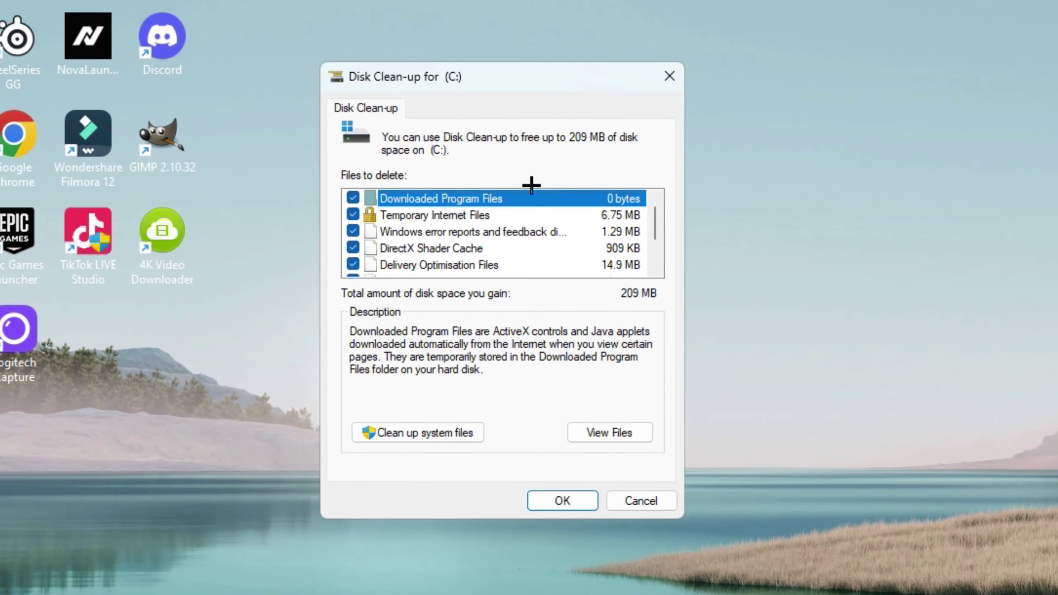
{"action": "left_click", "coordinate": [556, 498]}
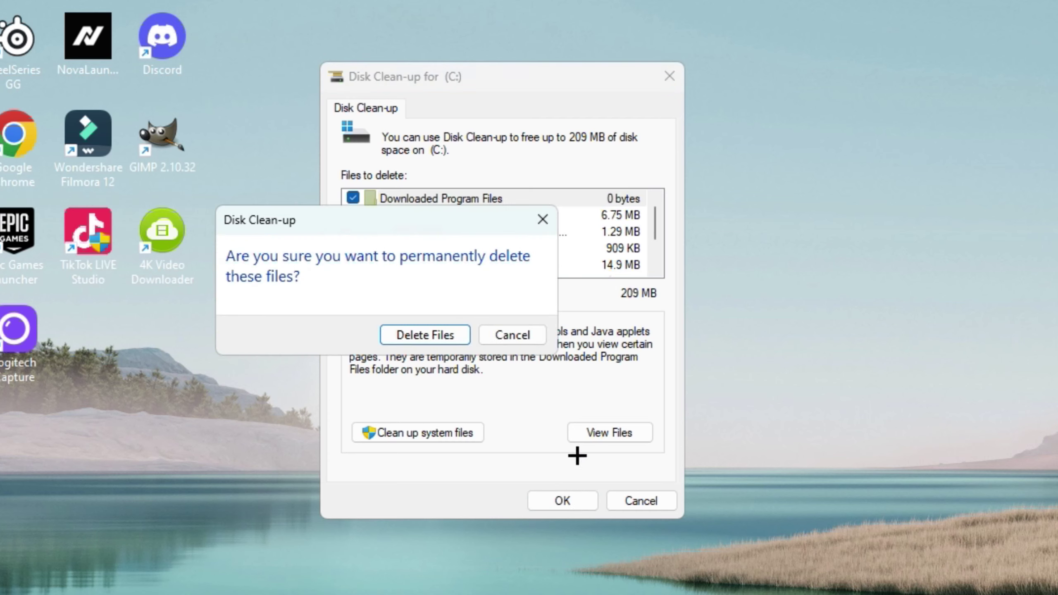
{"action": "left_click", "coordinate": [417, 336]}
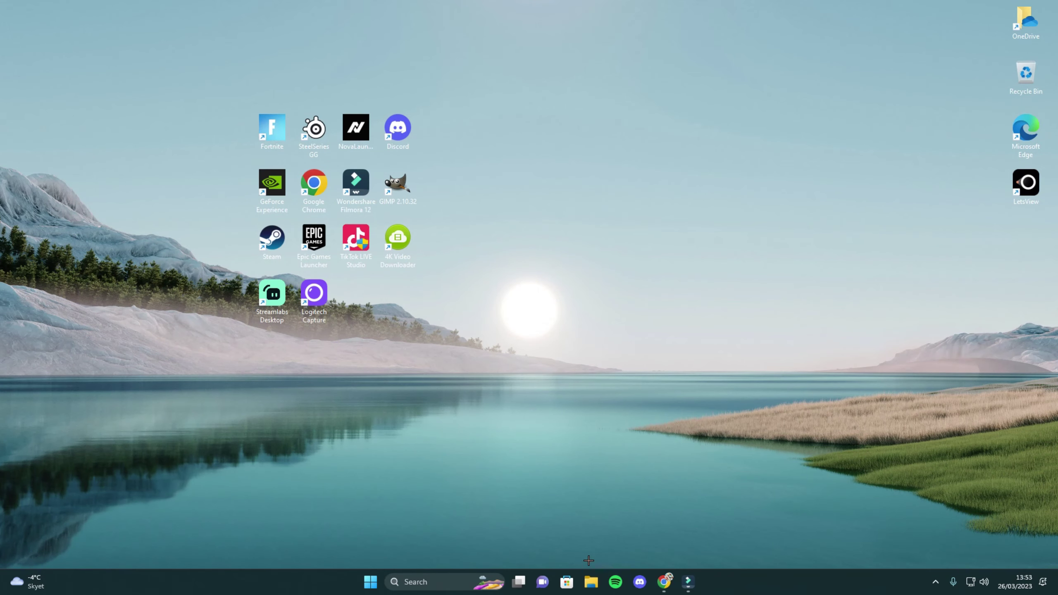
Scan Local Disk (C:) for file system errors from its Properties Tools tab in This PC.
{"action": "left_click", "coordinate": [591, 582]}
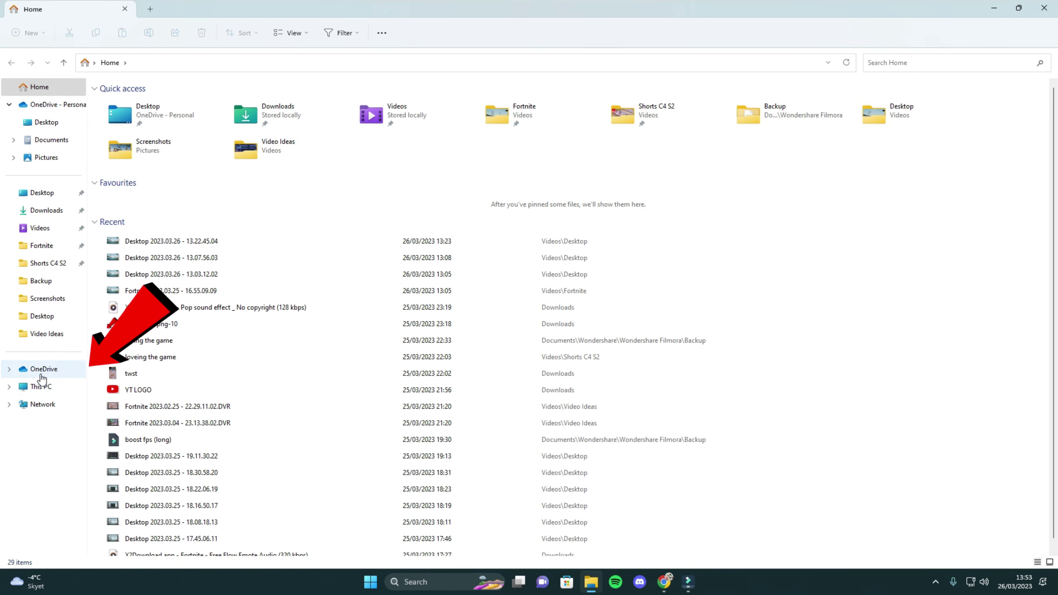
{"action": "left_click", "coordinate": [41, 387]}
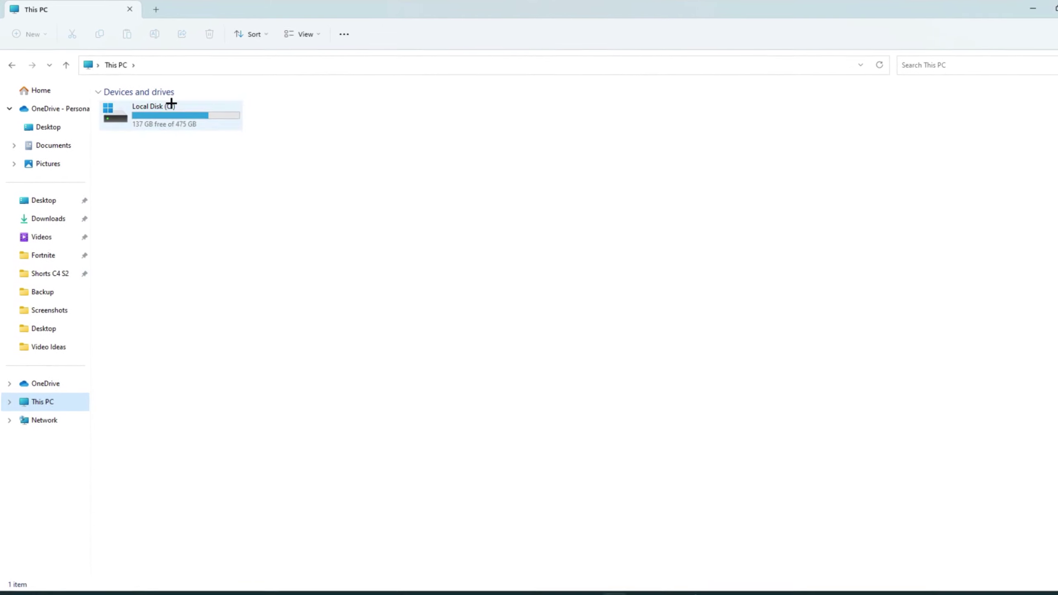
{"action": "right_click", "coordinate": [159, 126]}
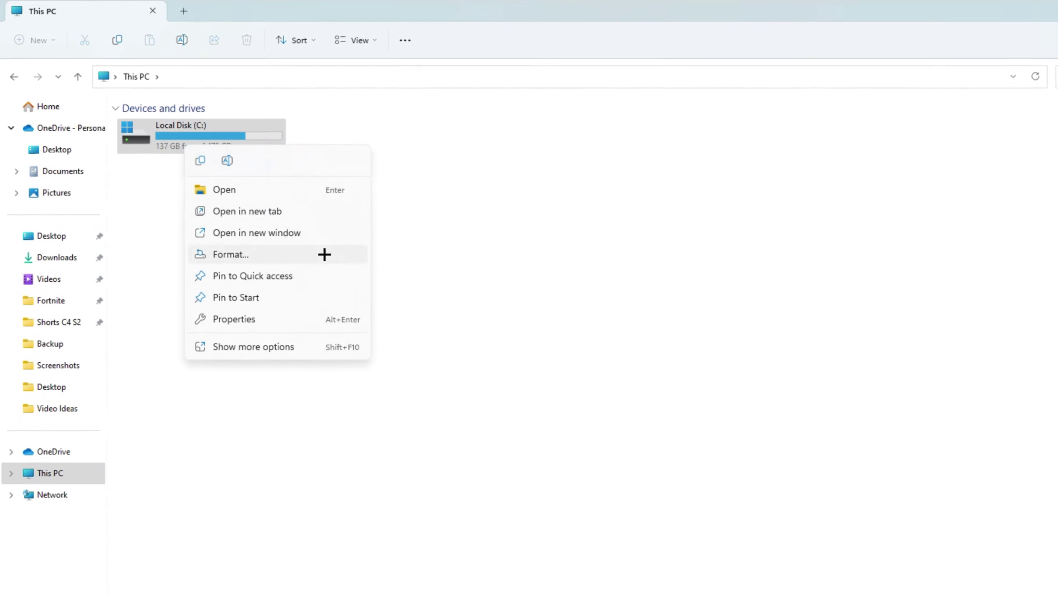
{"action": "left_click", "coordinate": [266, 320]}
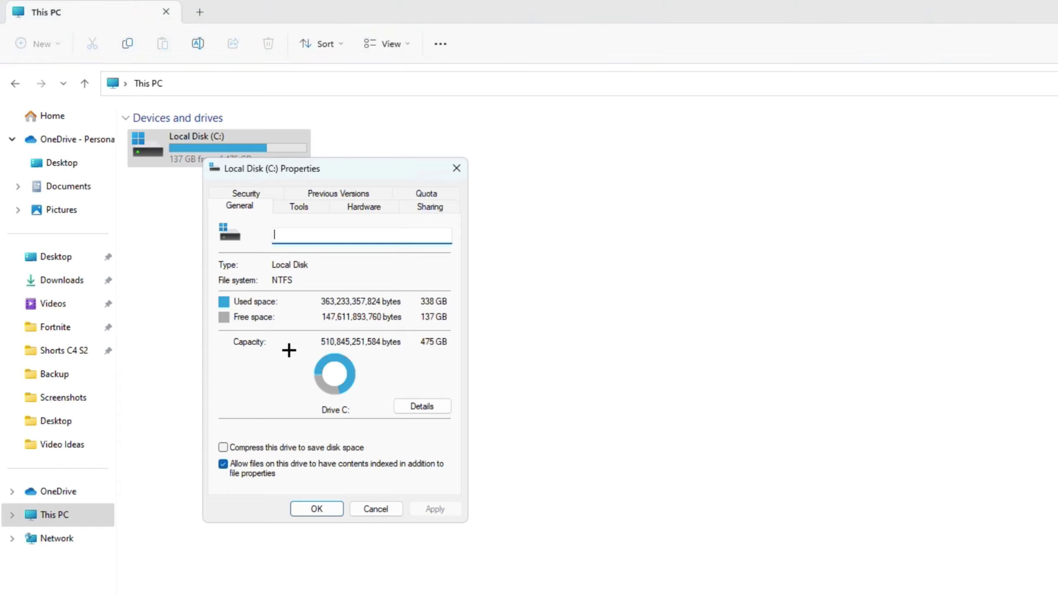
{"action": "left_click", "coordinate": [307, 206]}
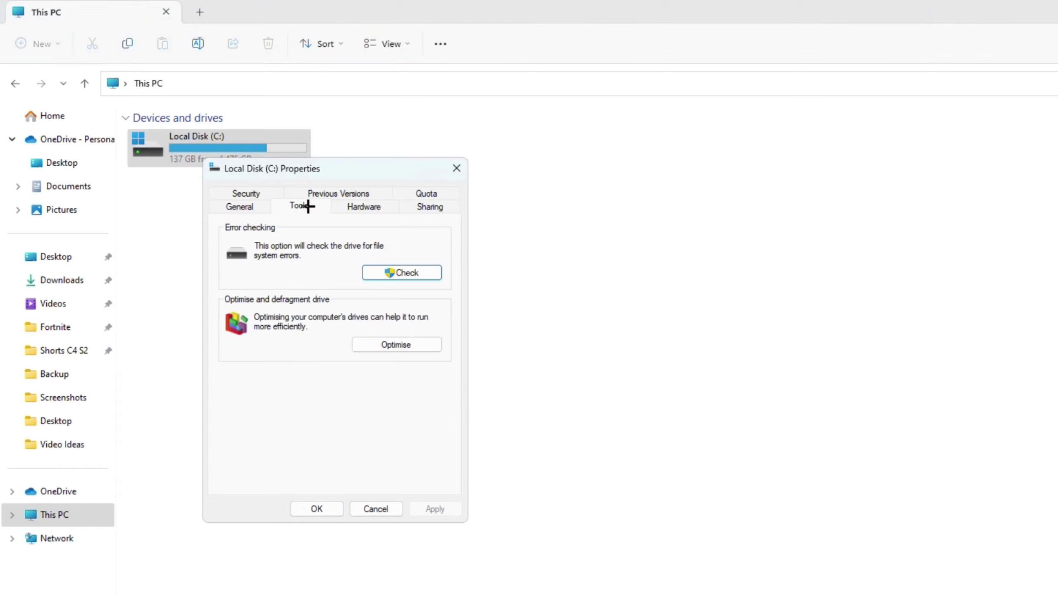
{"action": "left_click", "coordinate": [404, 273]}
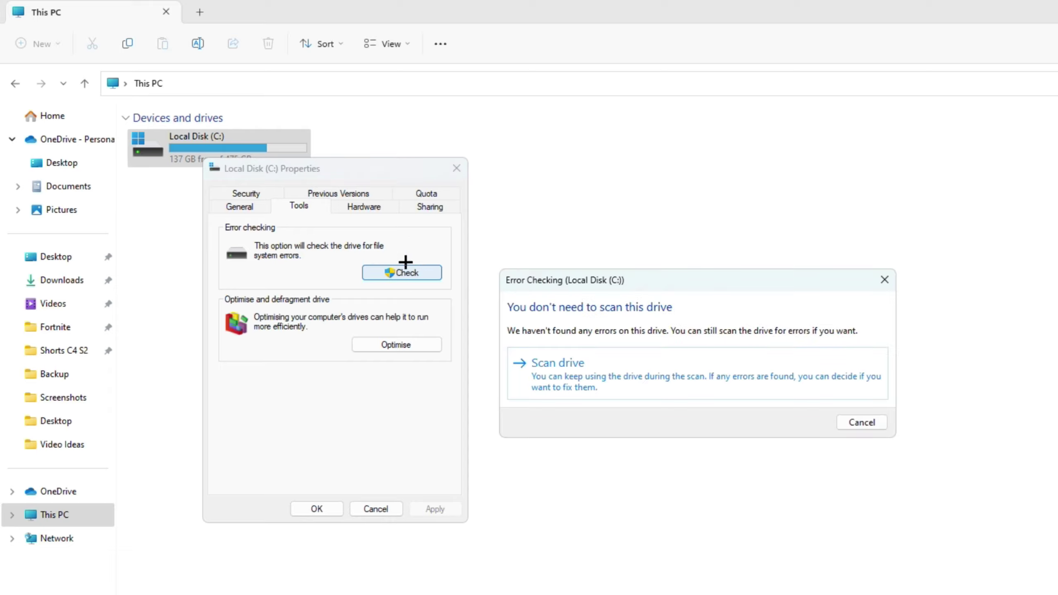
{"action": "left_click", "coordinate": [608, 378]}
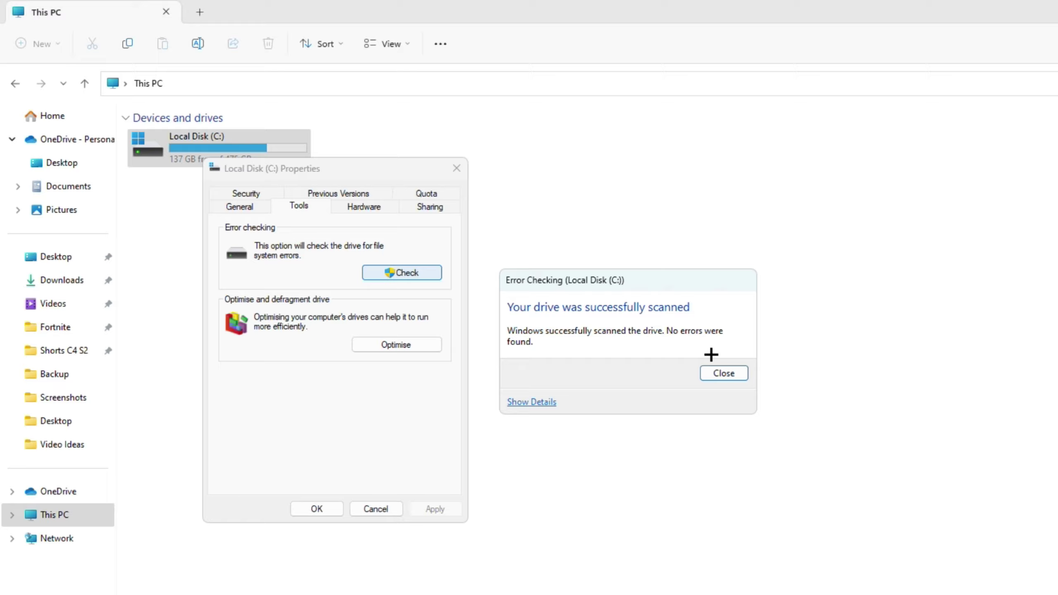
Dismiss the error-check results and run and build across the Creative map to test smoothness.
{"action": "left_click", "coordinate": [718, 376]}
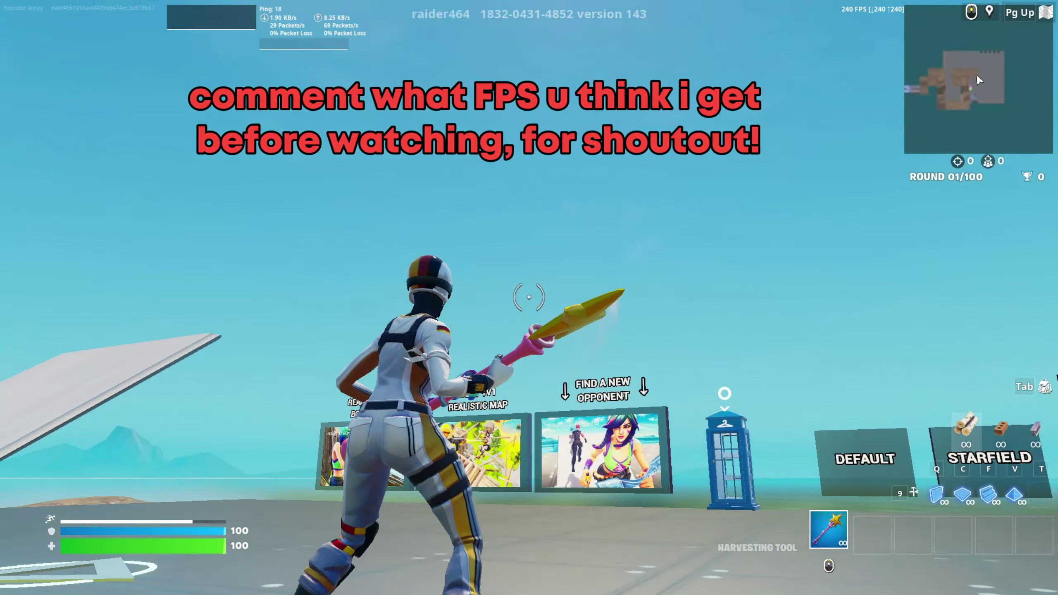
{"action": "key", "text": "w"}
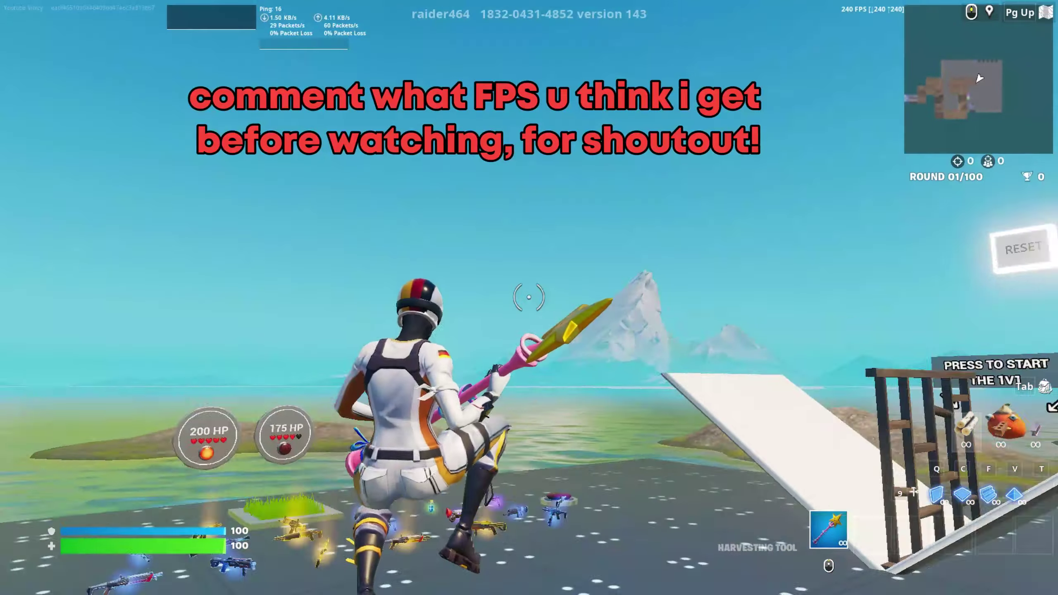
{"action": "key", "text": "w"}
{"action": "key", "text": "w"}
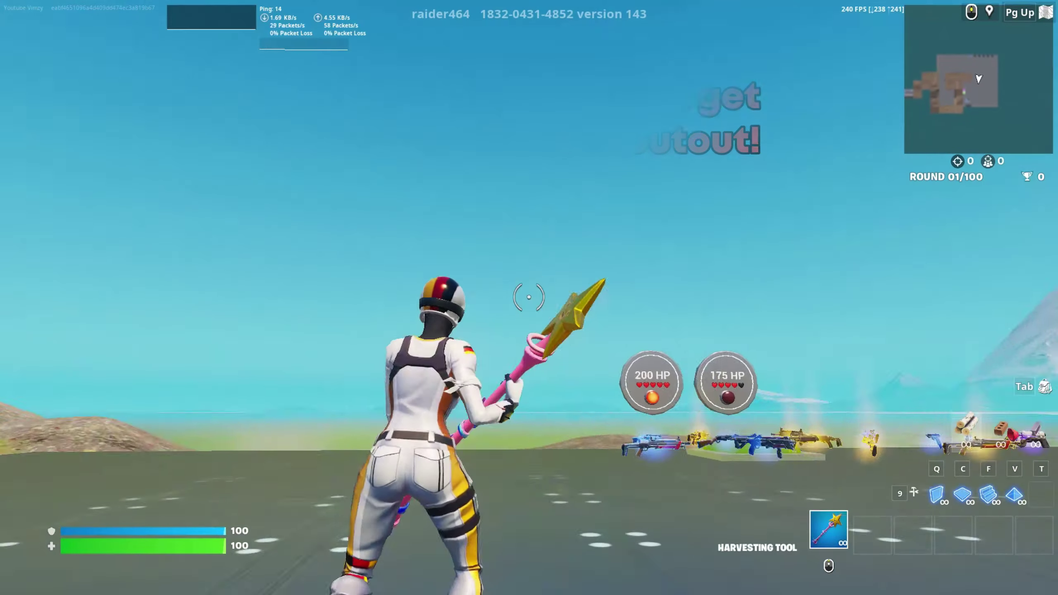
{"action": "key", "text": "w"}
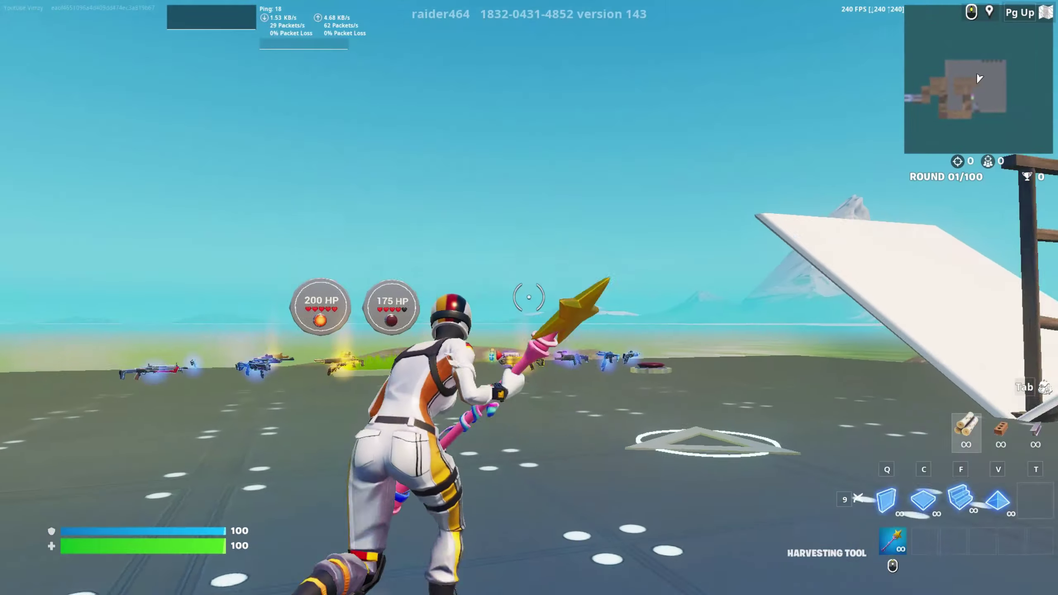
{"action": "key", "text": "w"}
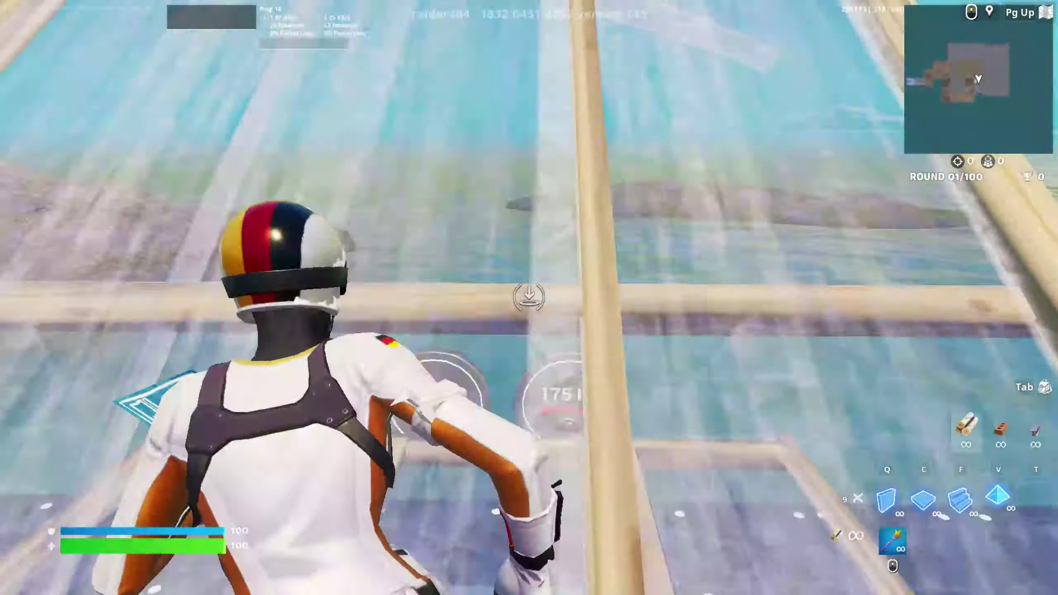
{"action": "key", "text": "w"}
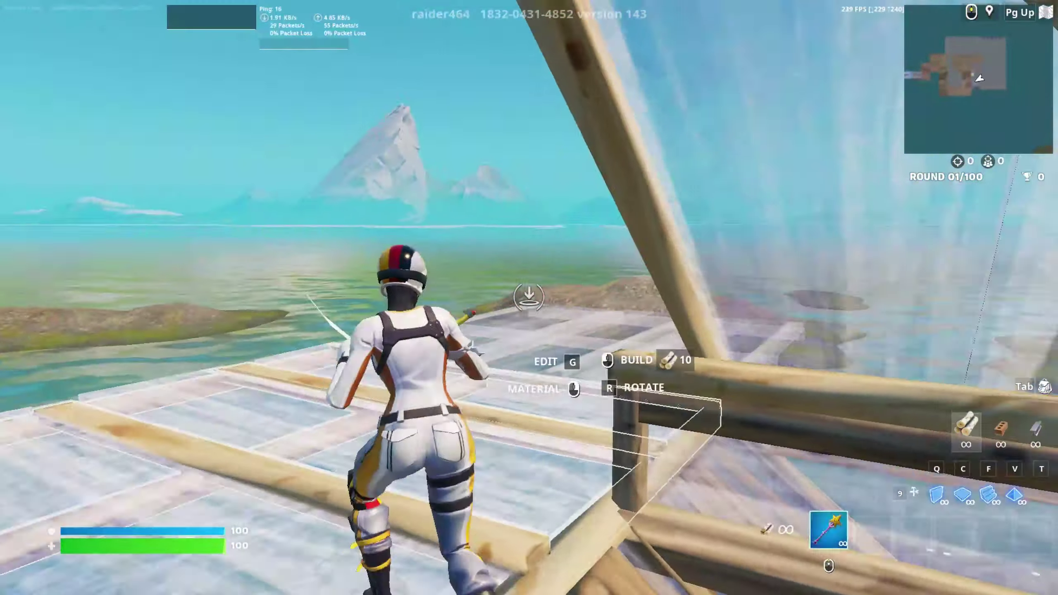
Raise Fortnite's Video frame rate limit from 240 to 360 FPS.
{"action": "key", "text": "Escape"}
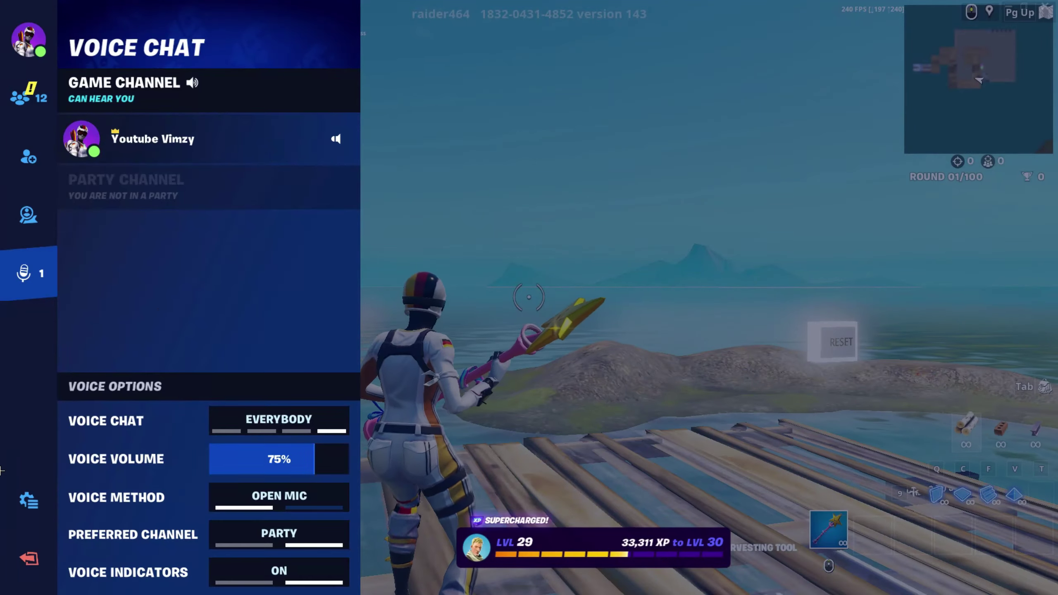
{"action": "left_click", "coordinate": [24, 496]}
{"action": "left_click", "coordinate": [207, 100]}
{"action": "left_click", "coordinate": [495, 190]}
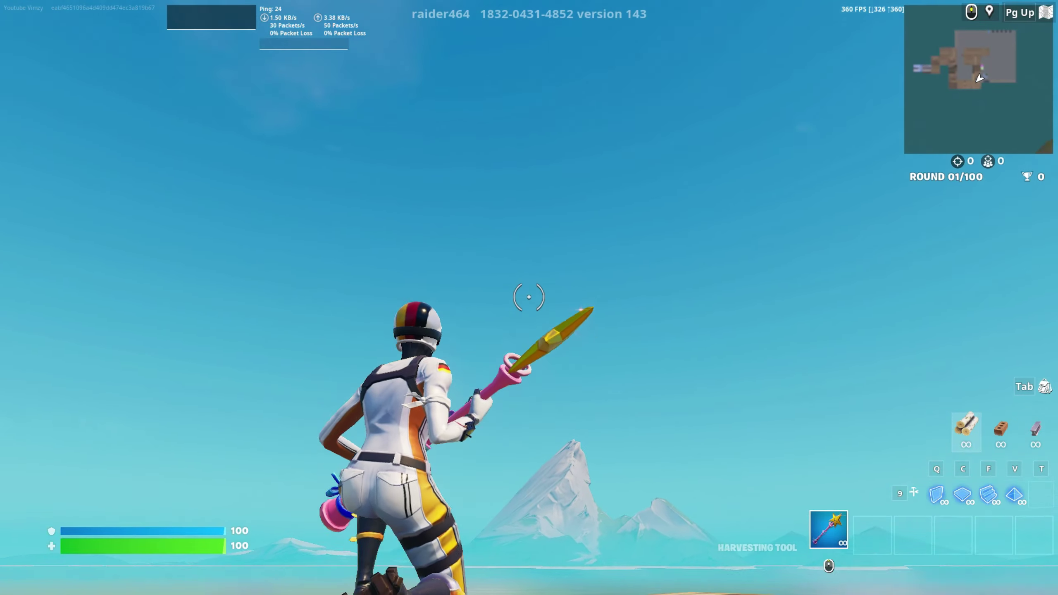
Build a wall and ramp, then set the frame rate limit to Unlimited with Performance rendering.
{"action": "key", "text": "q"}
{"action": "key", "text": "f"}
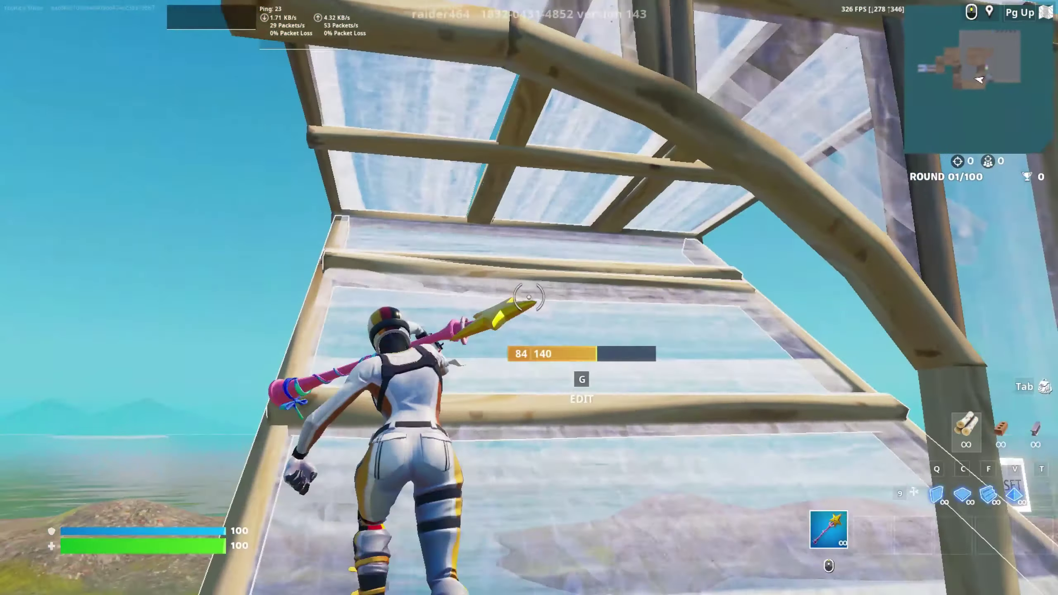
{"action": "key", "text": "Escape"}
{"action": "left_click", "coordinate": [26, 501]}
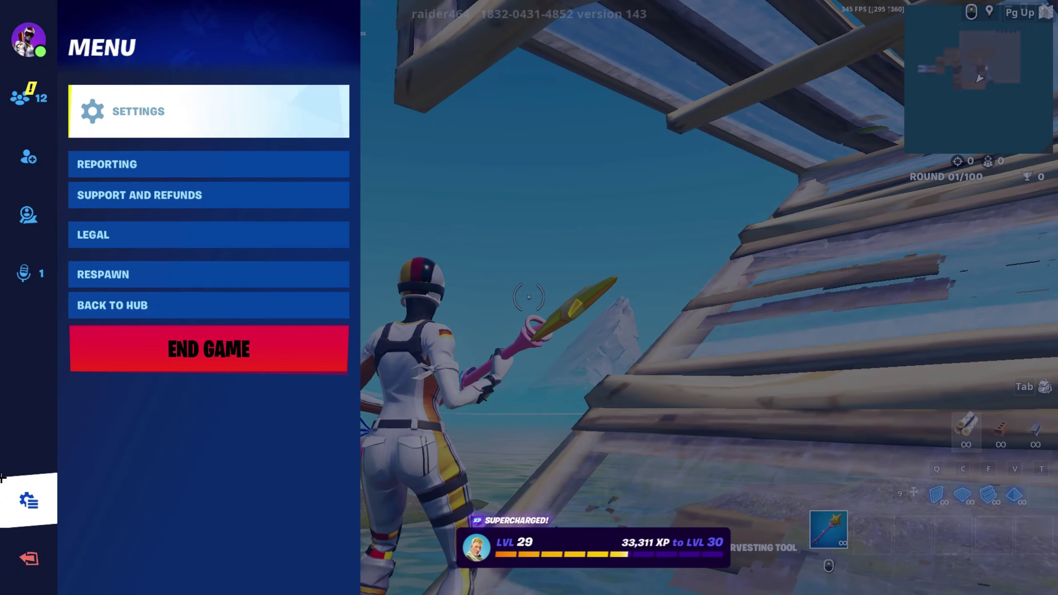
{"action": "left_click", "coordinate": [201, 111]}
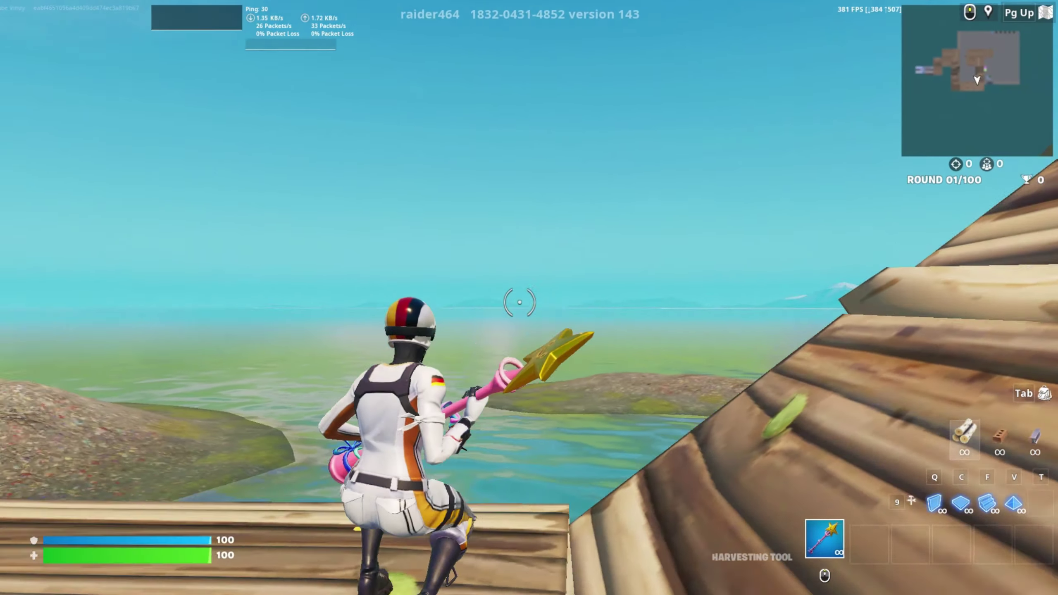
Back in the match, build a floor row and edit walls and floors to test frame rates.
{"action": "key", "text": "f"}
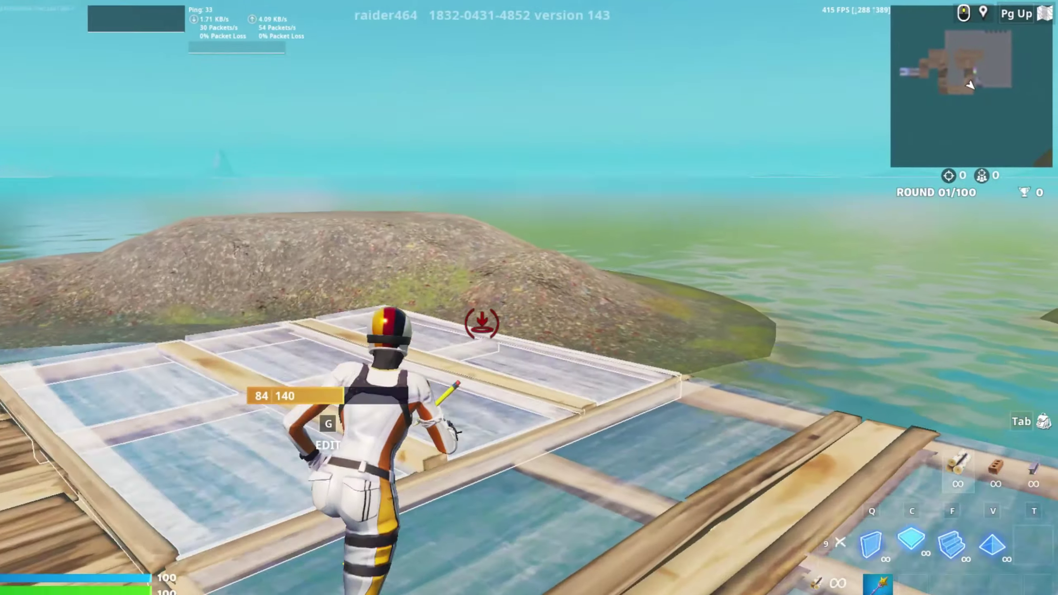
{"action": "key", "text": "1"}
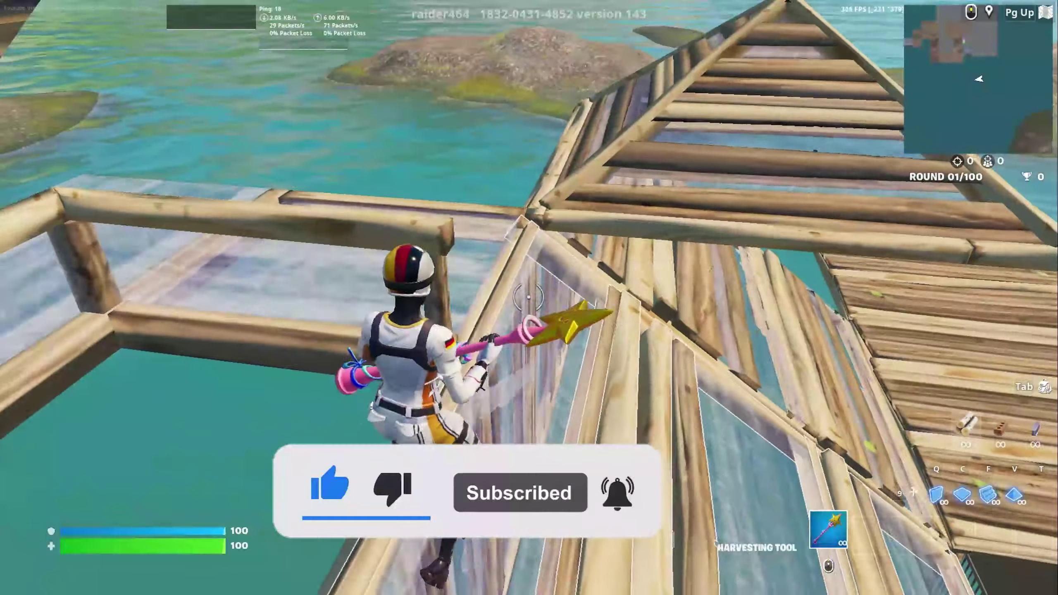
{"action": "key", "text": "g"}
{"action": "key", "text": "g"}
{"action": "key", "text": "g"}
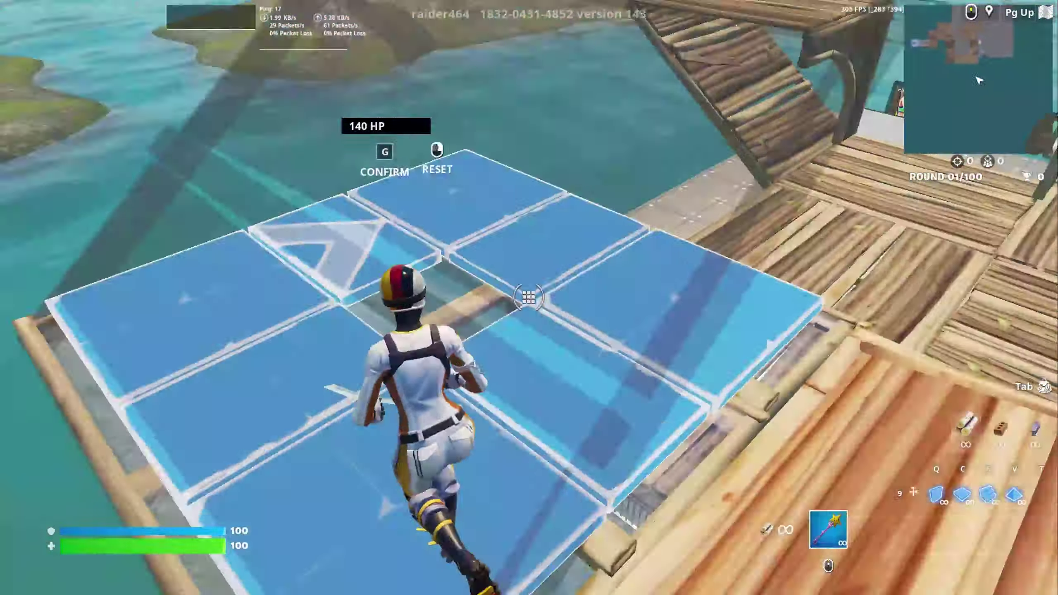